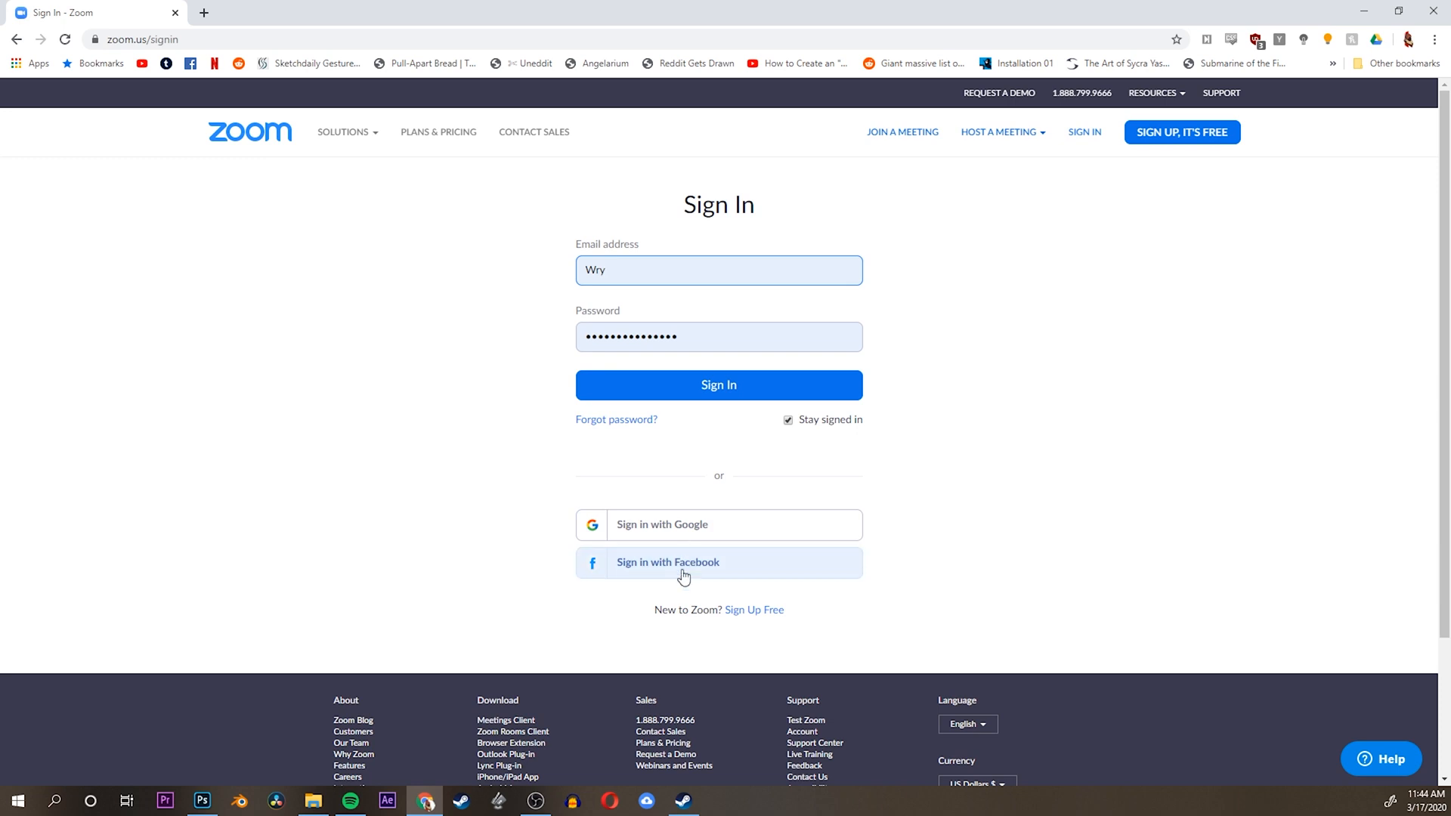
Sign in to Zoom with the account's e-mail address and save the login in the browser
left_click(751, 612)
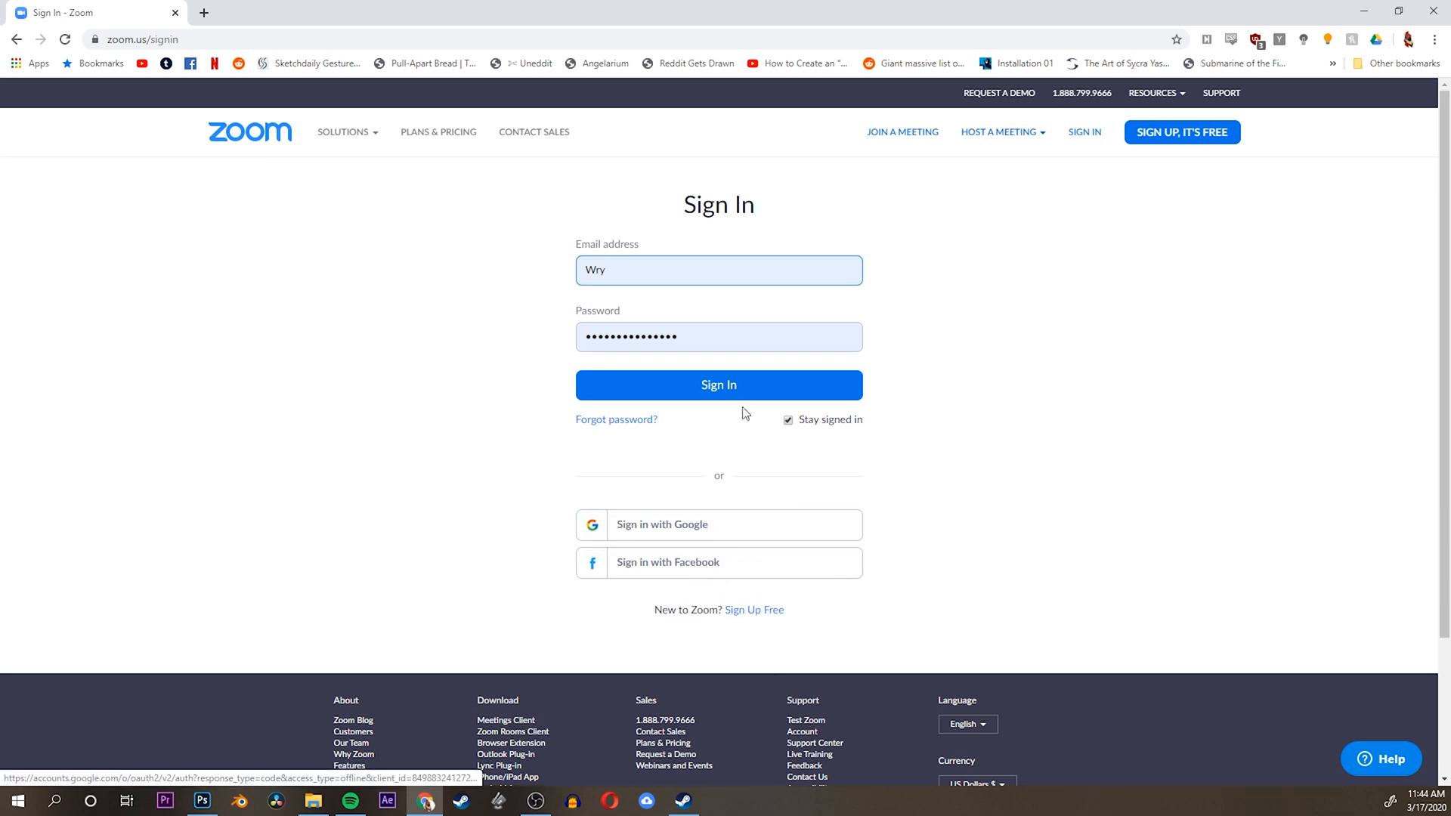
left_click(732, 387)
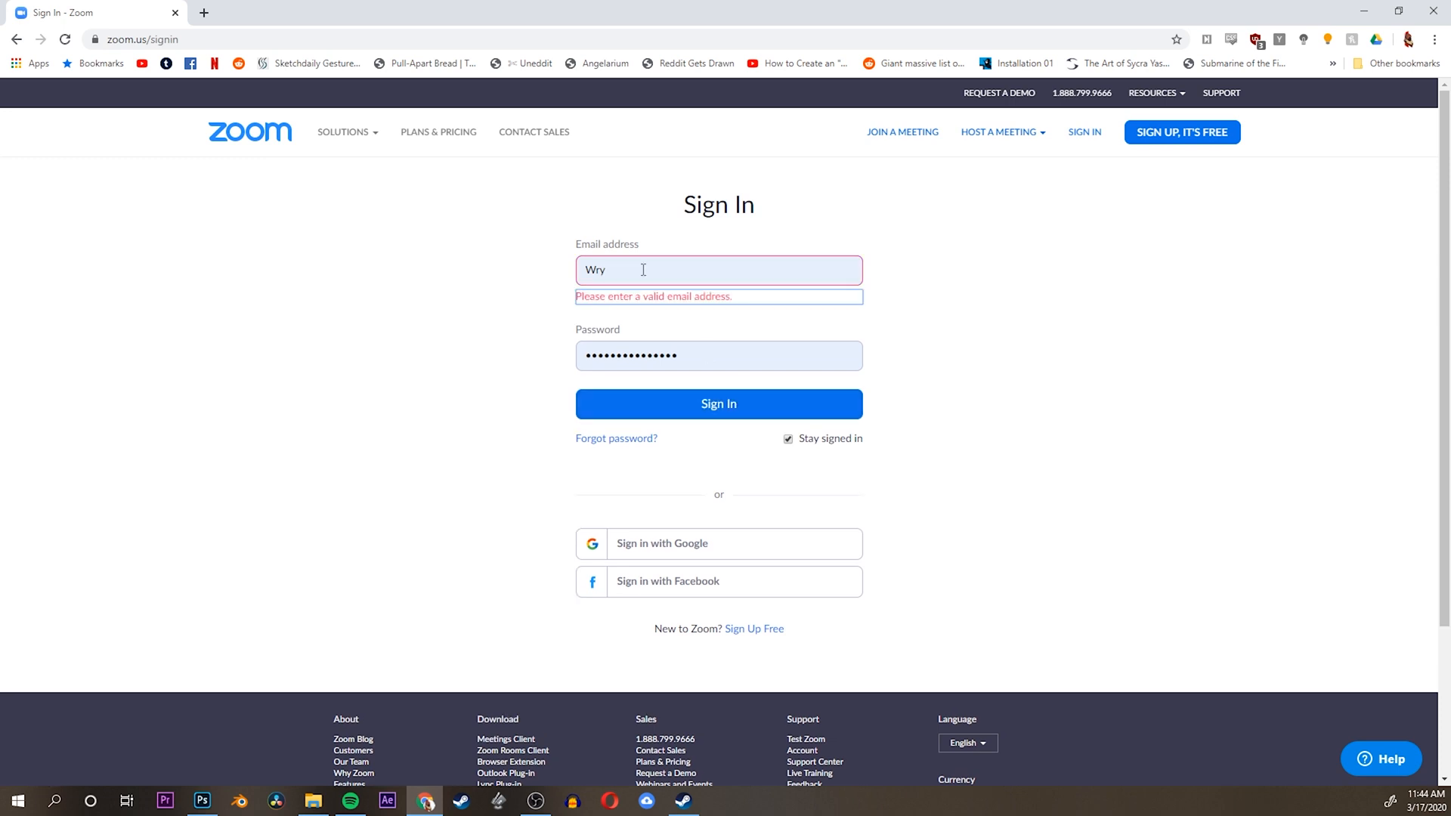
type("le")
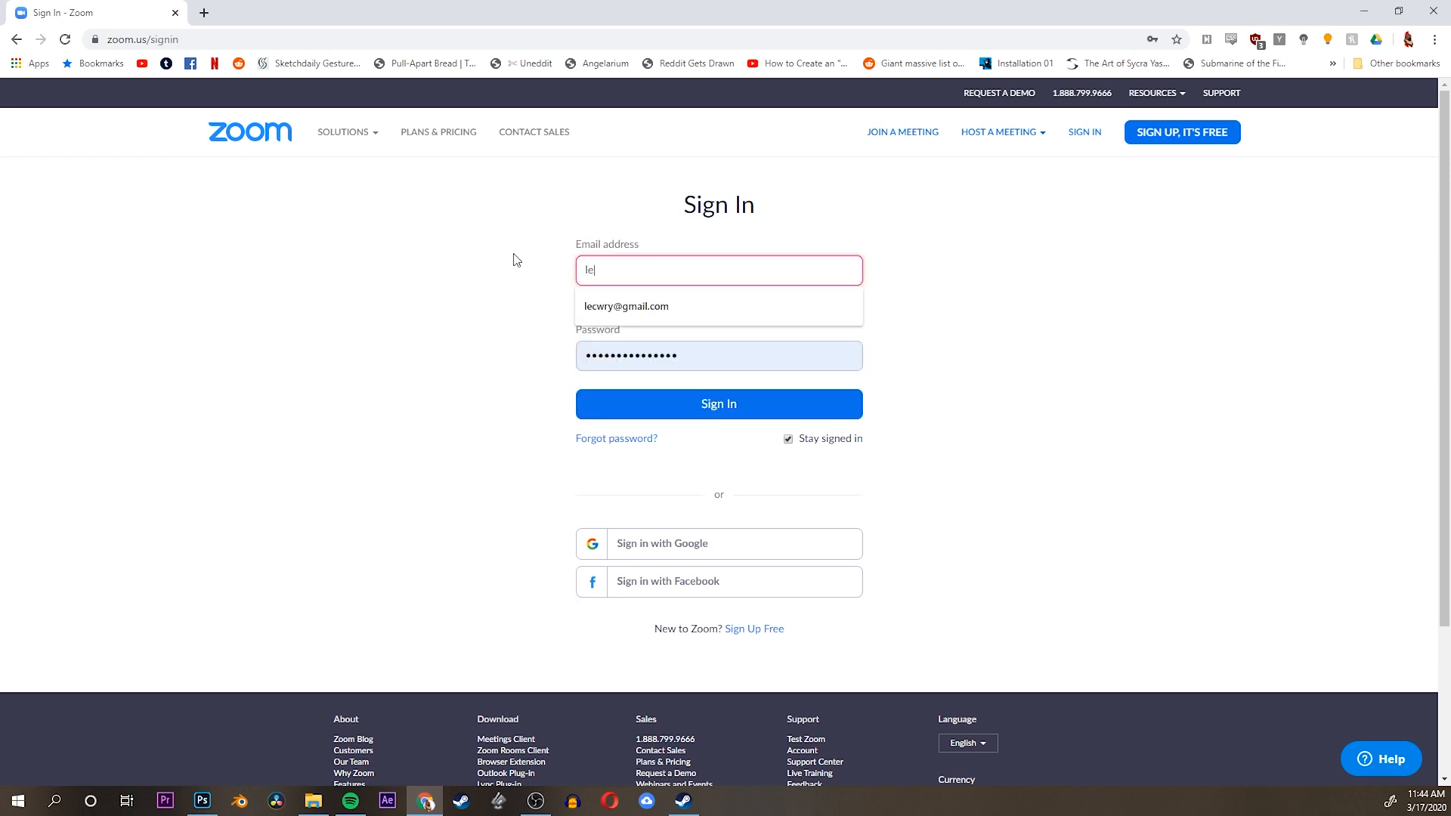
left_click(641, 314)
left_click(646, 392)
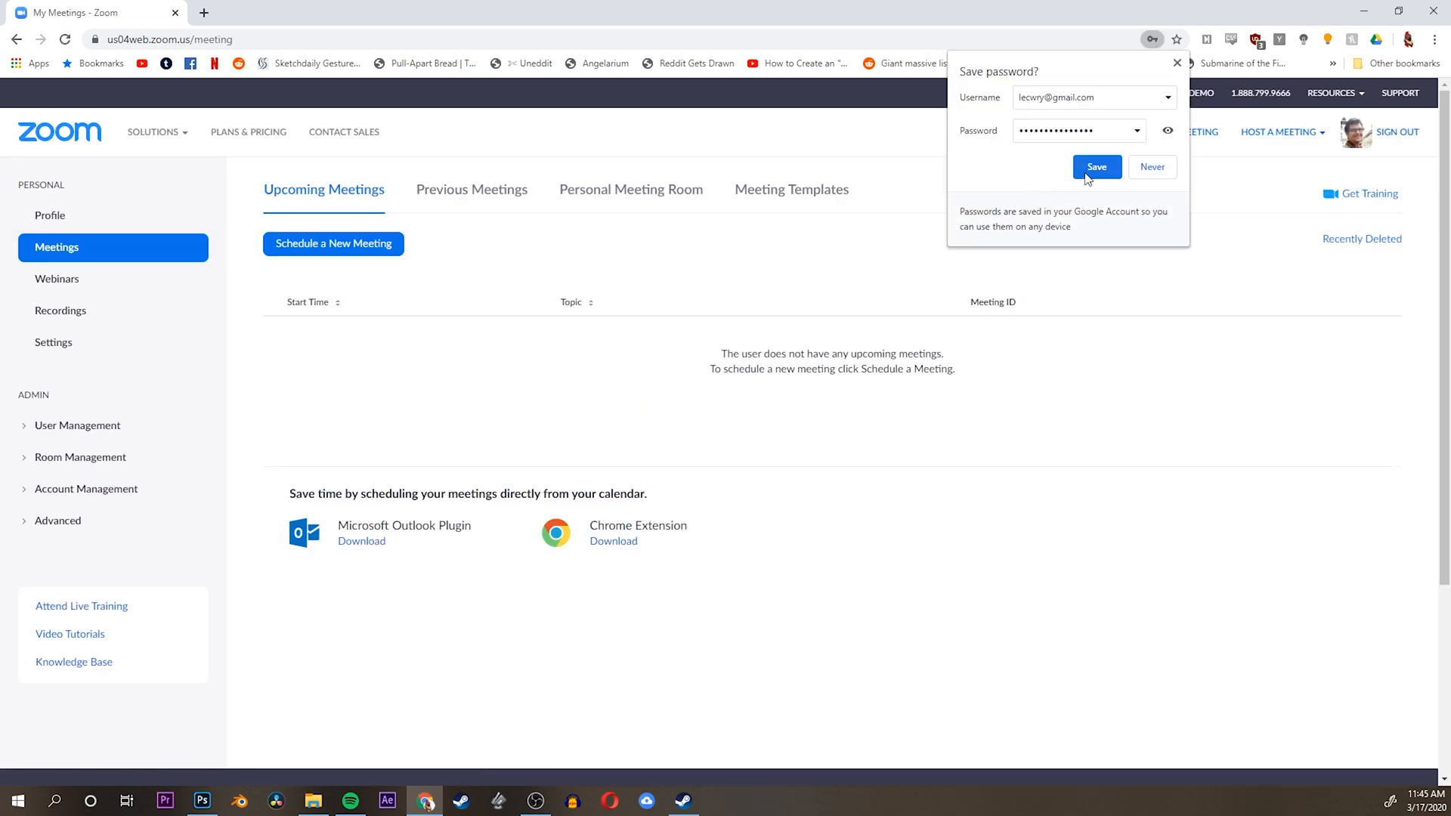
left_click(1086, 176)
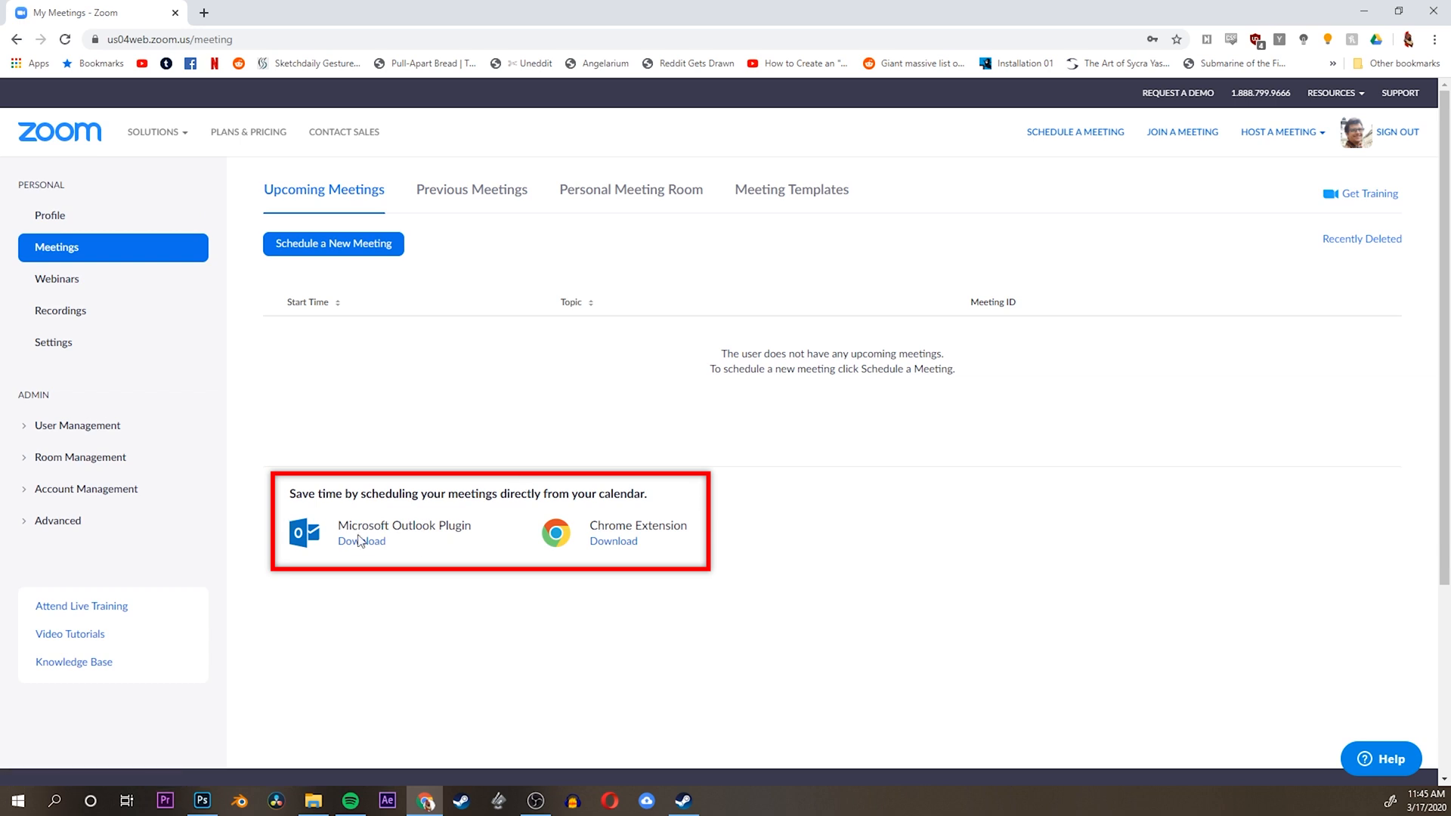
left_click_drag(305, 529, 444, 544)
left_click(456, 544)
left_click_drag(527, 515, 695, 556)
left_click(695, 555)
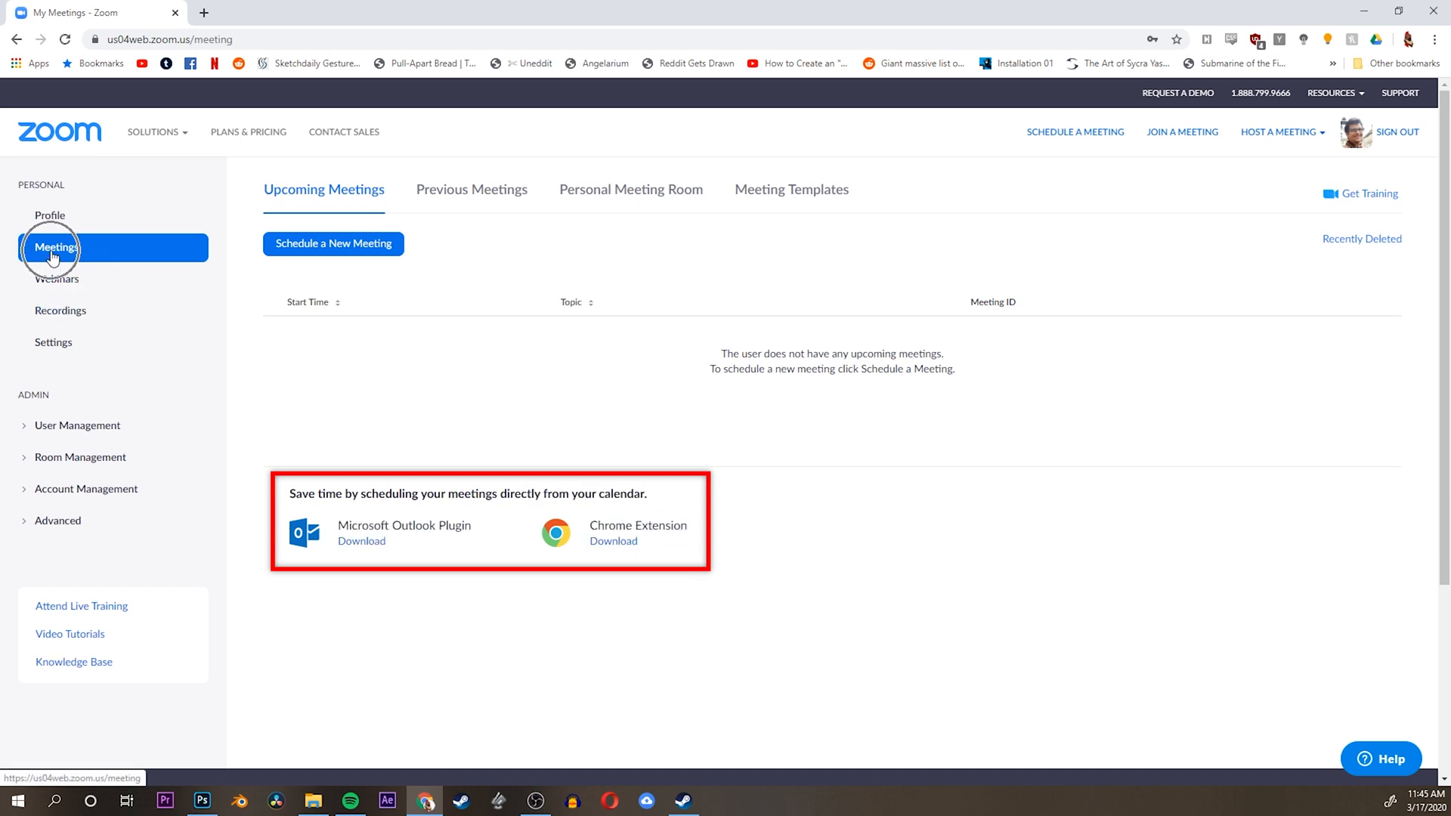
left_click_drag(521, 495, 690, 551)
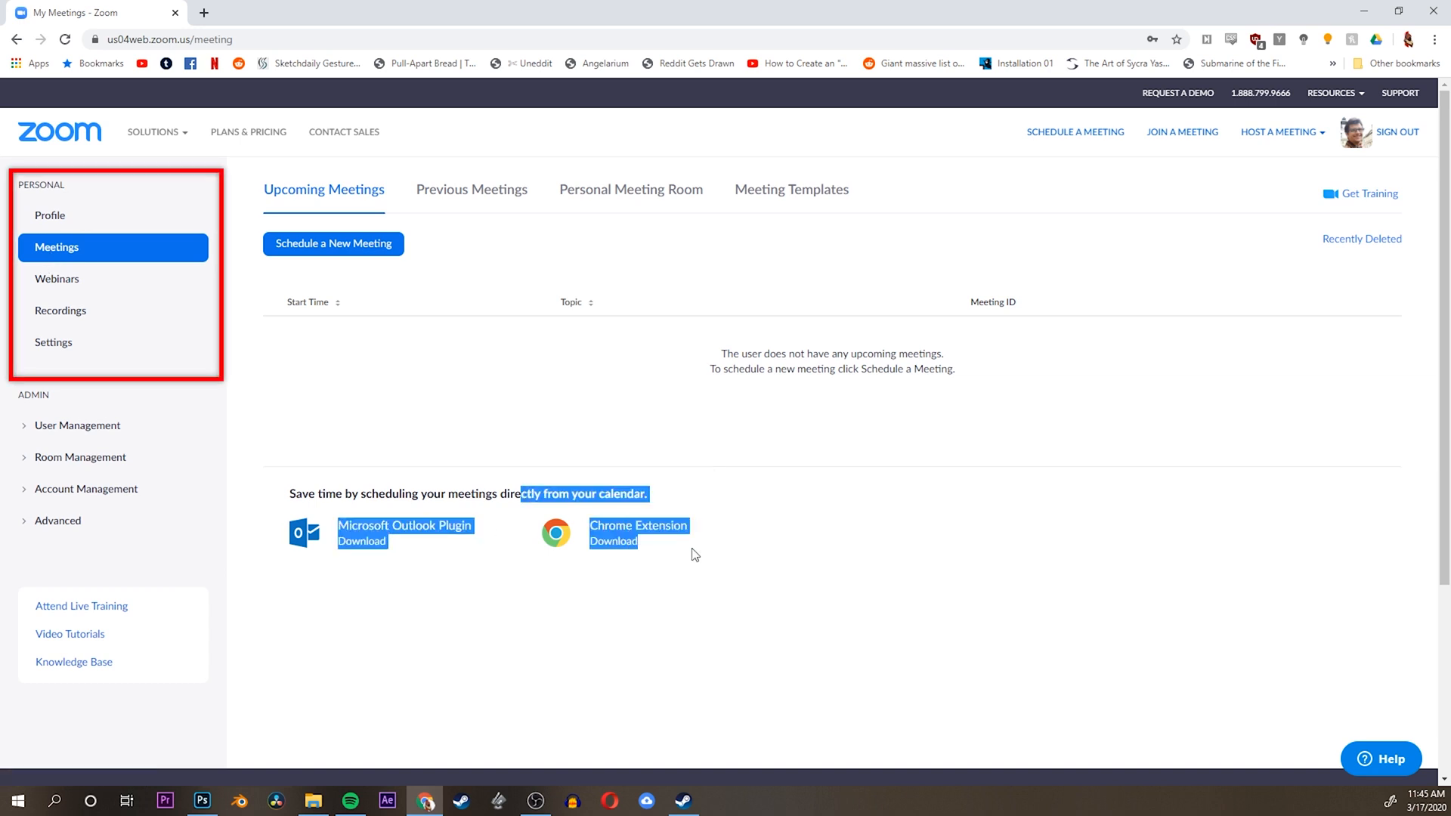
left_click(689, 551)
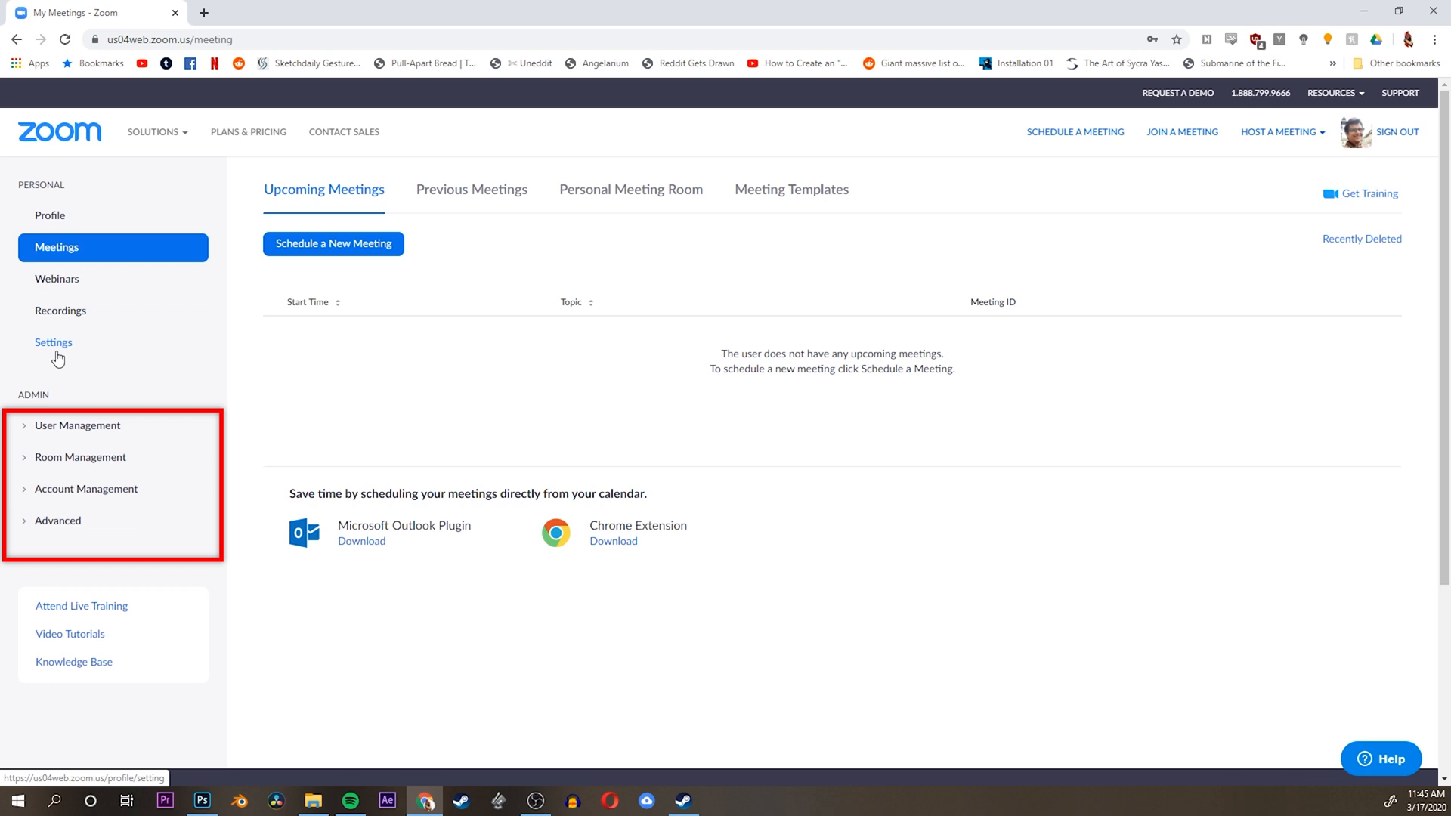
Open the account profile and review its personal meeting ID, user type, language and time settings
left_click(56, 219)
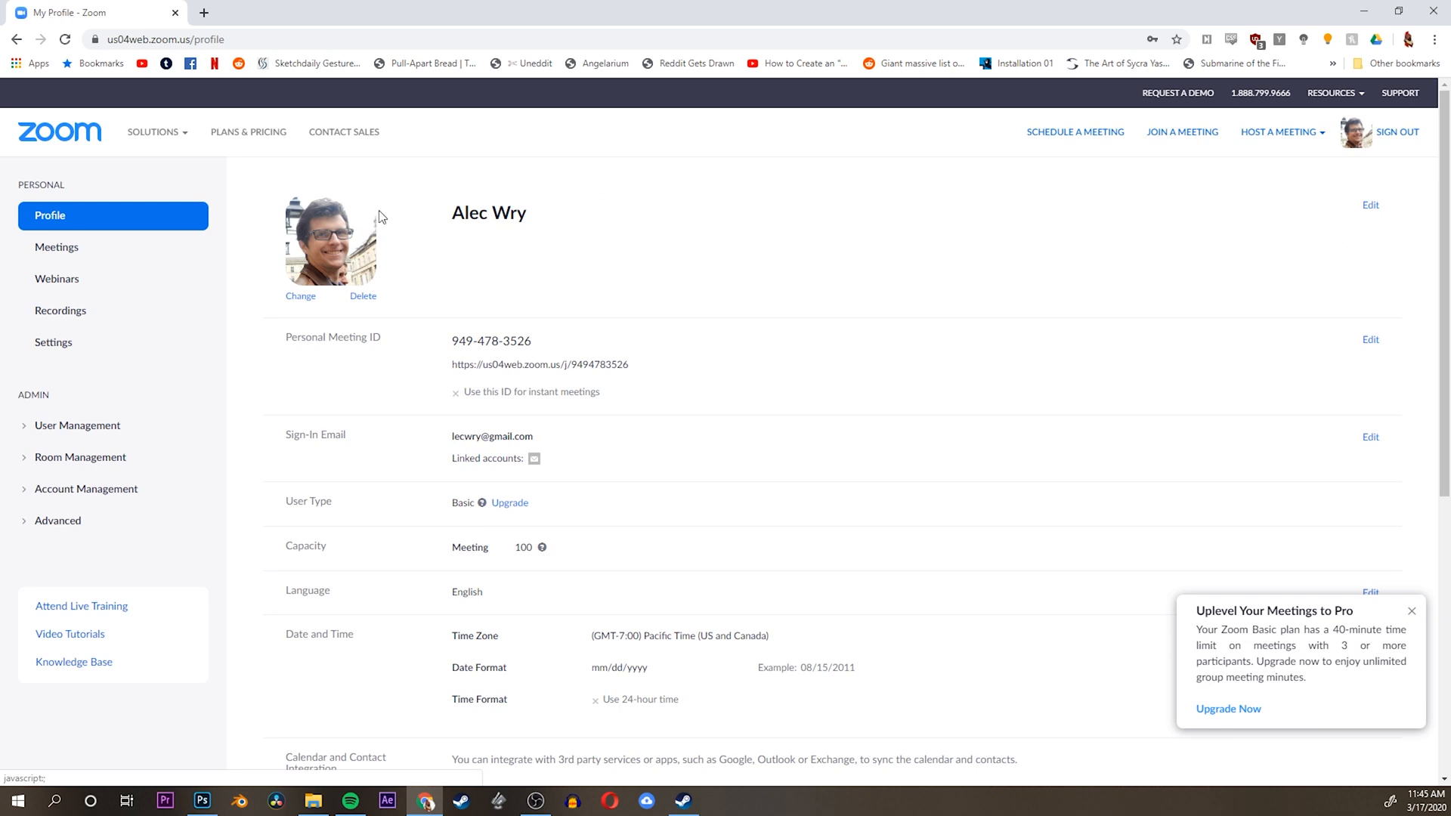
scroll(412, 200, "down", 1)
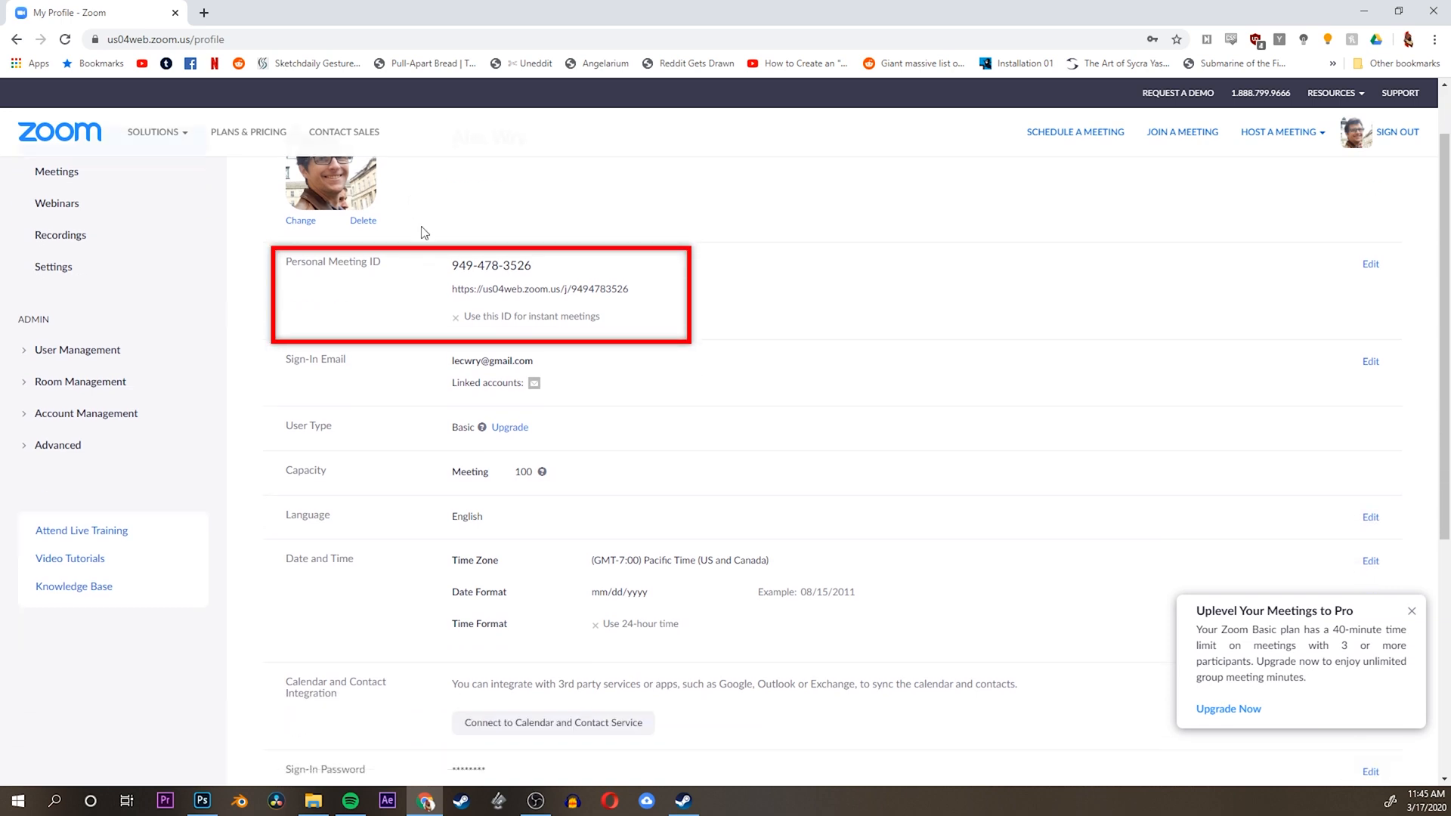
scroll(424, 232, "down", 2)
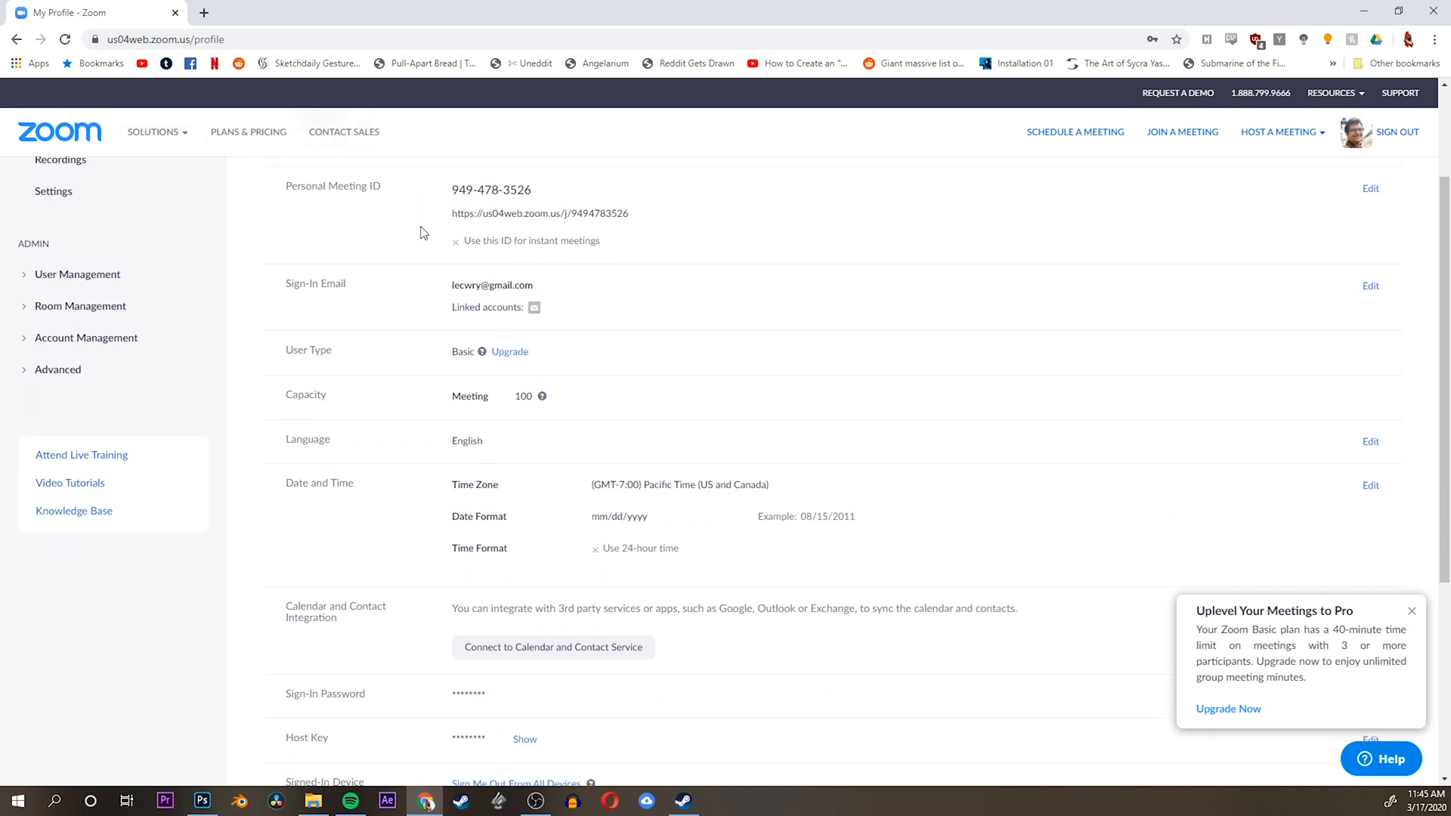
scroll(424, 232, "up", 3)
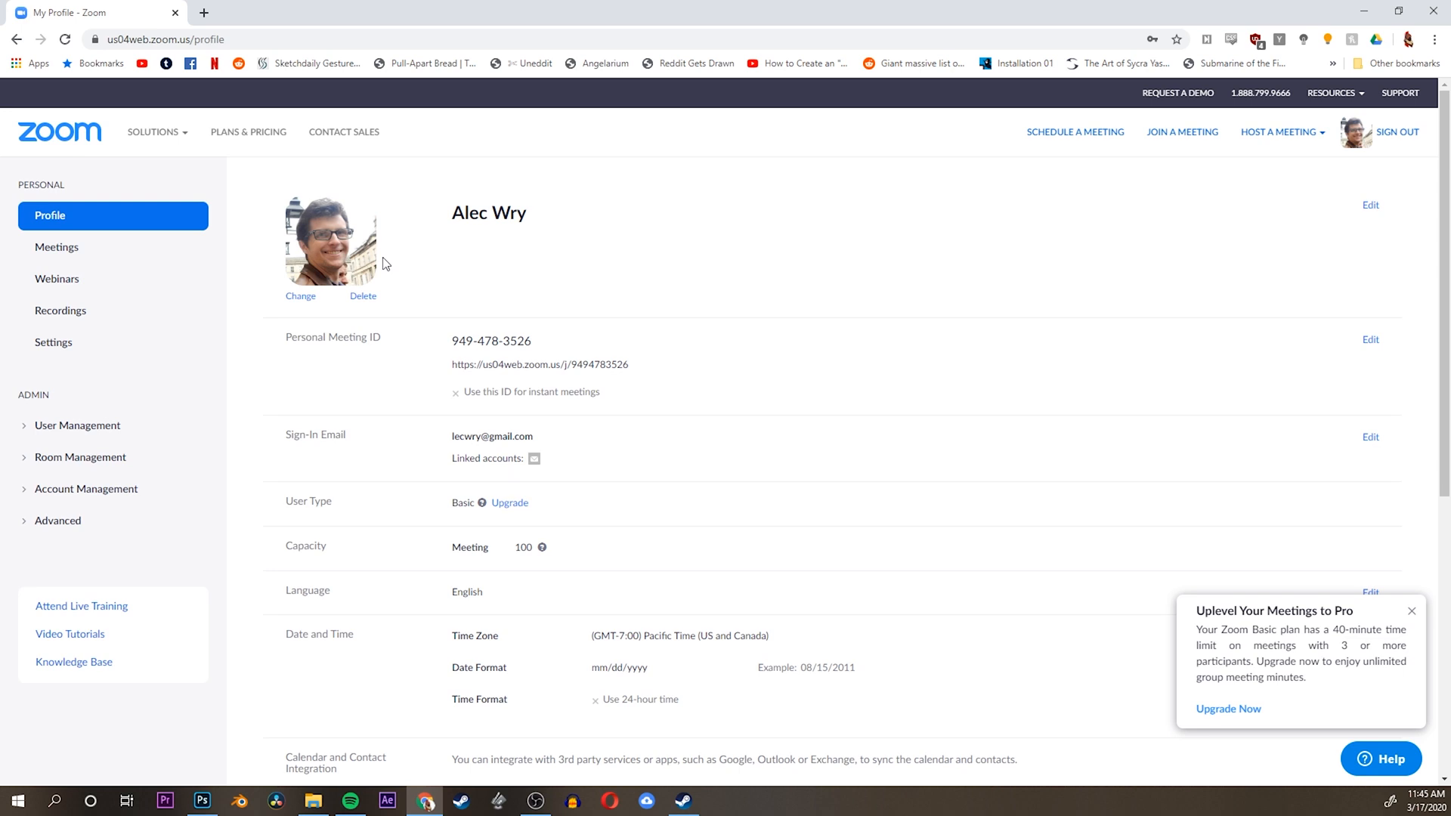
Start scheduling a new meeting from the Meetings page and check the notice about the Basic plan
left_click(74, 255)
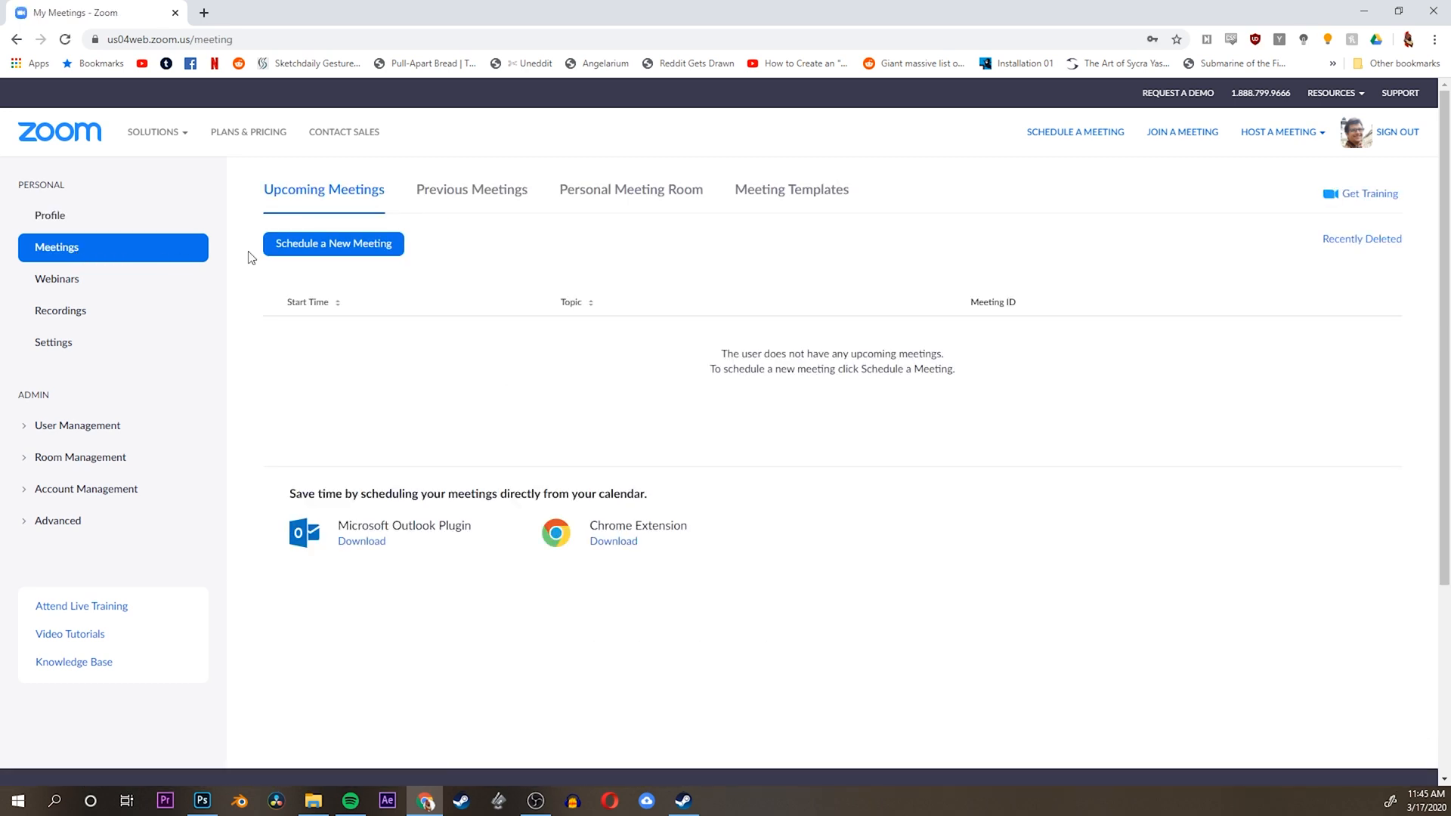
left_click(312, 244)
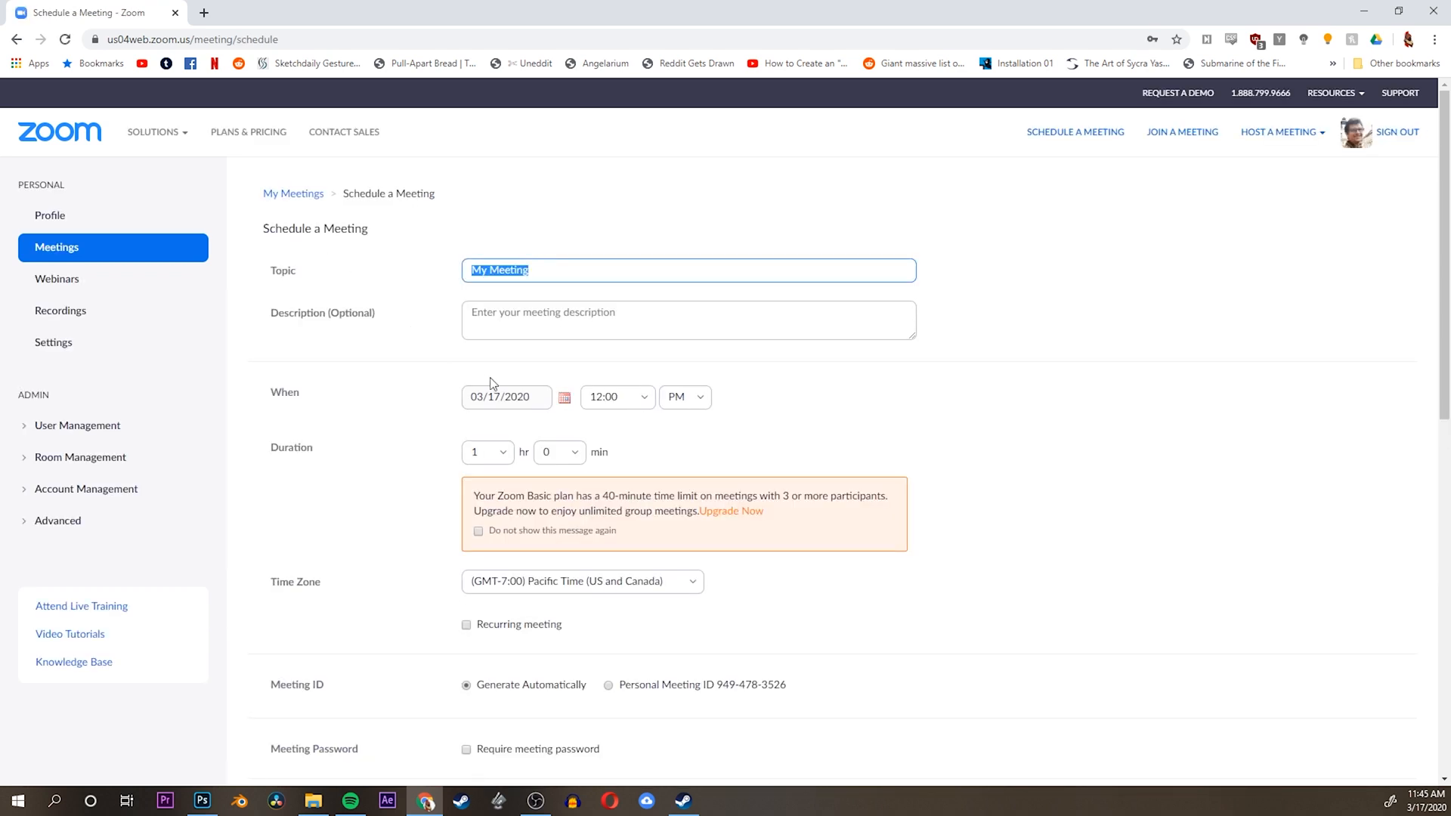
left_click_drag(473, 495, 703, 512)
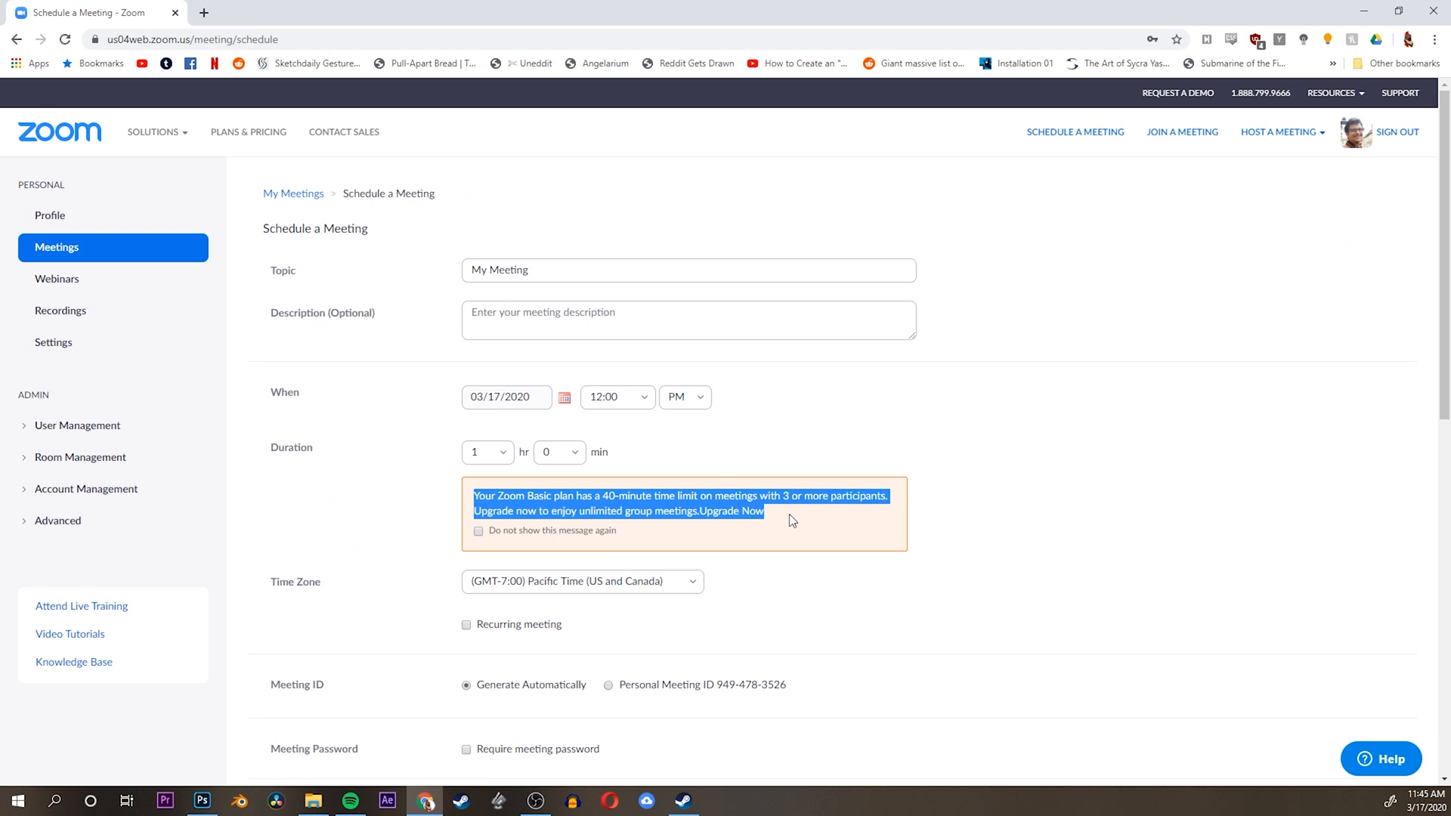
left_click(790, 514)
Set the meeting topic to "Test Meeting 3/17/2020" and the description to "Test Meeting!"
left_click_drag(534, 270, 331, 262)
type("Test Meeting")
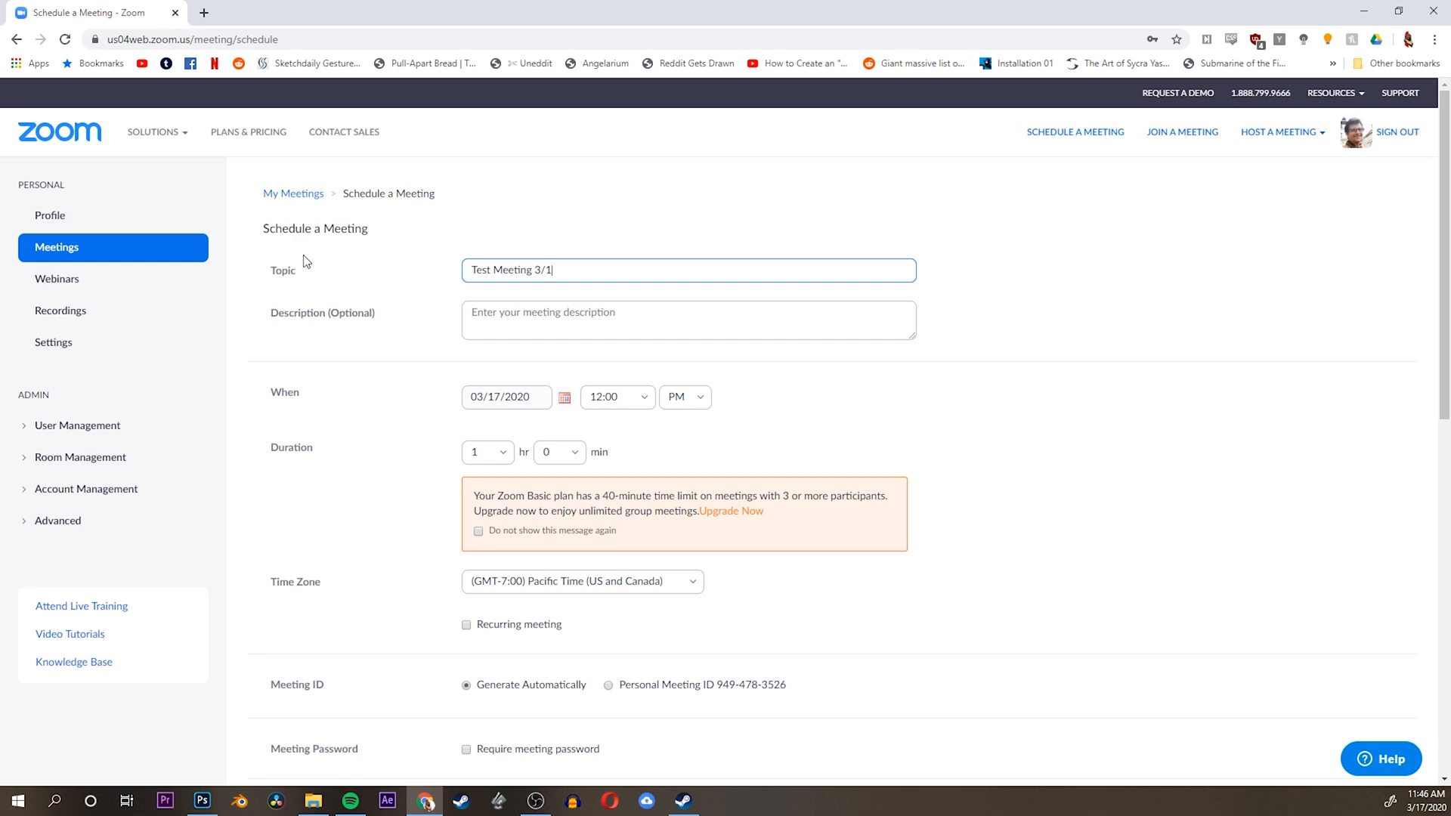
type("3/17/2020")
left_click(515, 306)
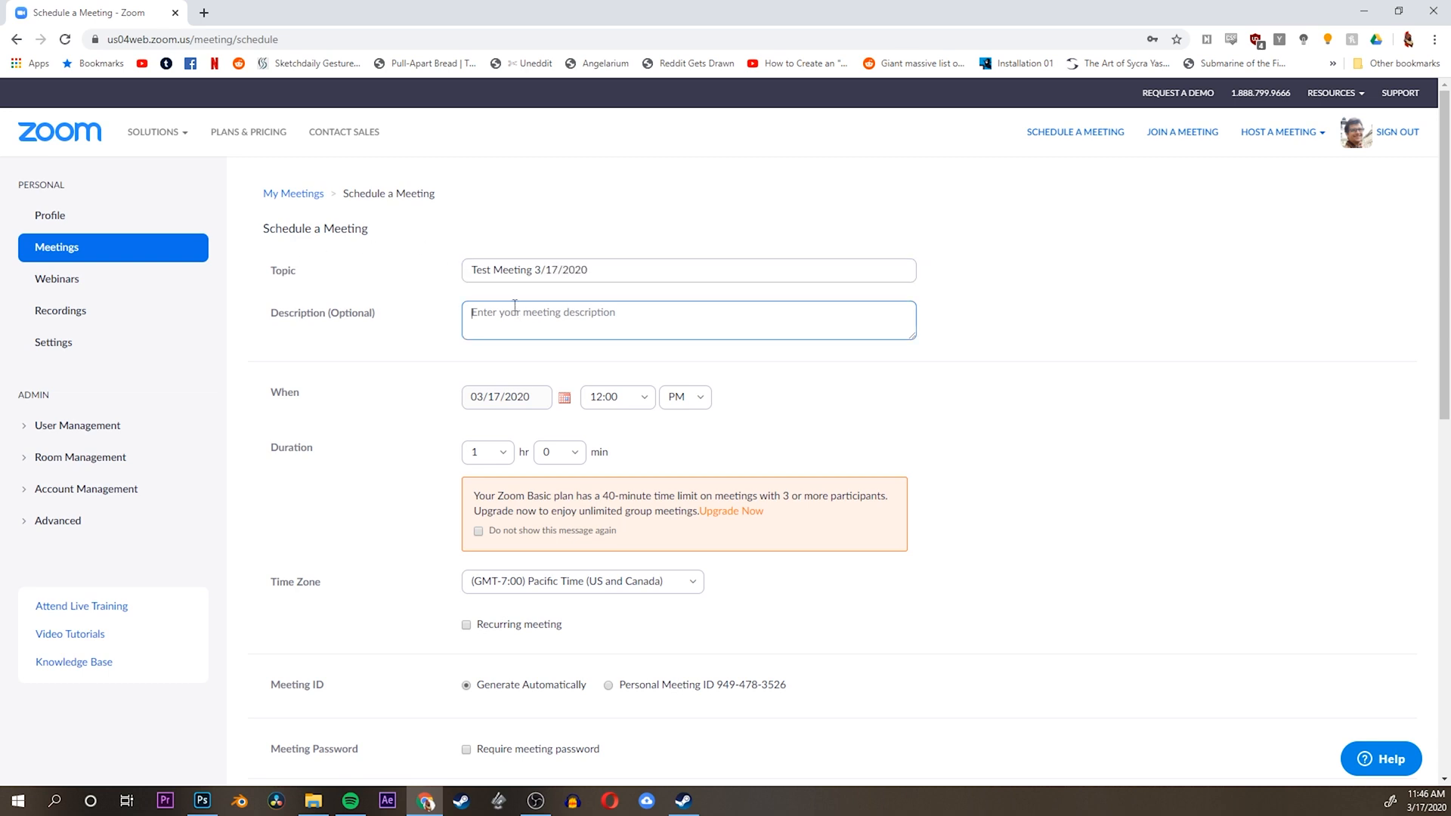
type("Test Meeting!")
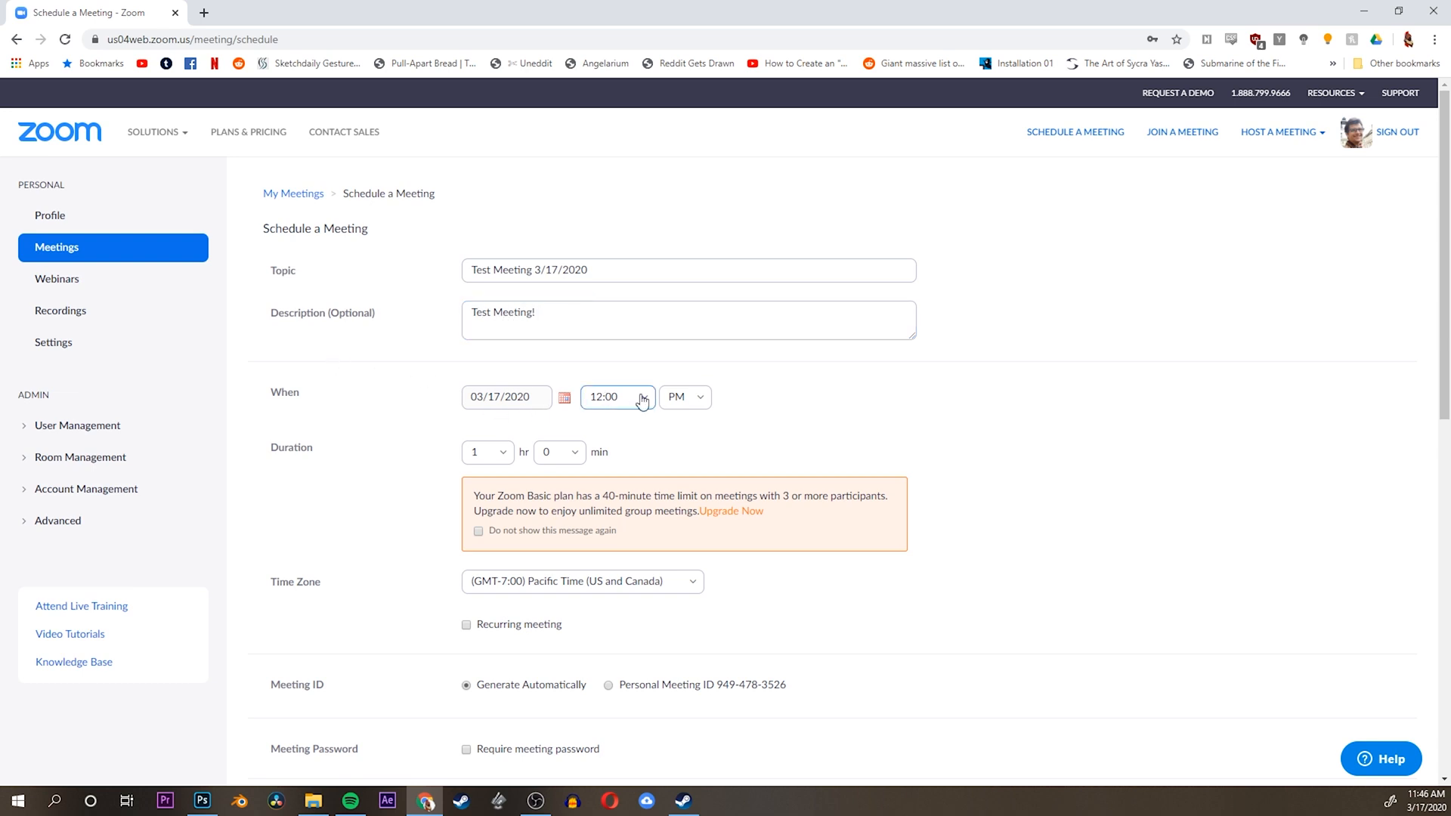
Set the meeting duration to 0 hr 45 min and opt out of seeing the plan limit message again
left_click(499, 454)
left_click(481, 478)
left_click(578, 456)
left_click(566, 560)
left_click(478, 531)
Try requiring a meeting password and turn the requirement back off
scroll(545, 581, "down", 3)
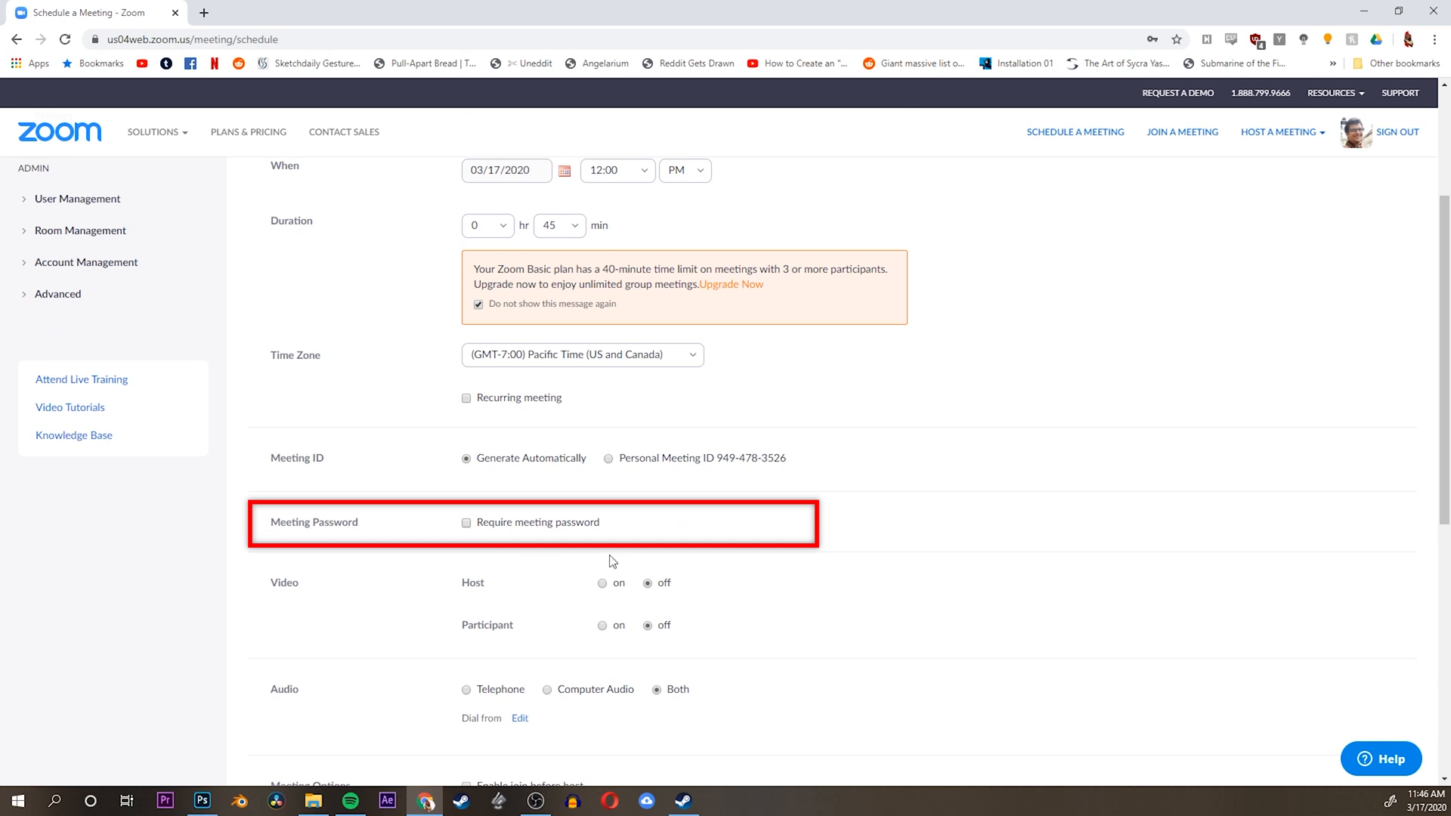
scroll(607, 555, "down", 1)
left_click(493, 449)
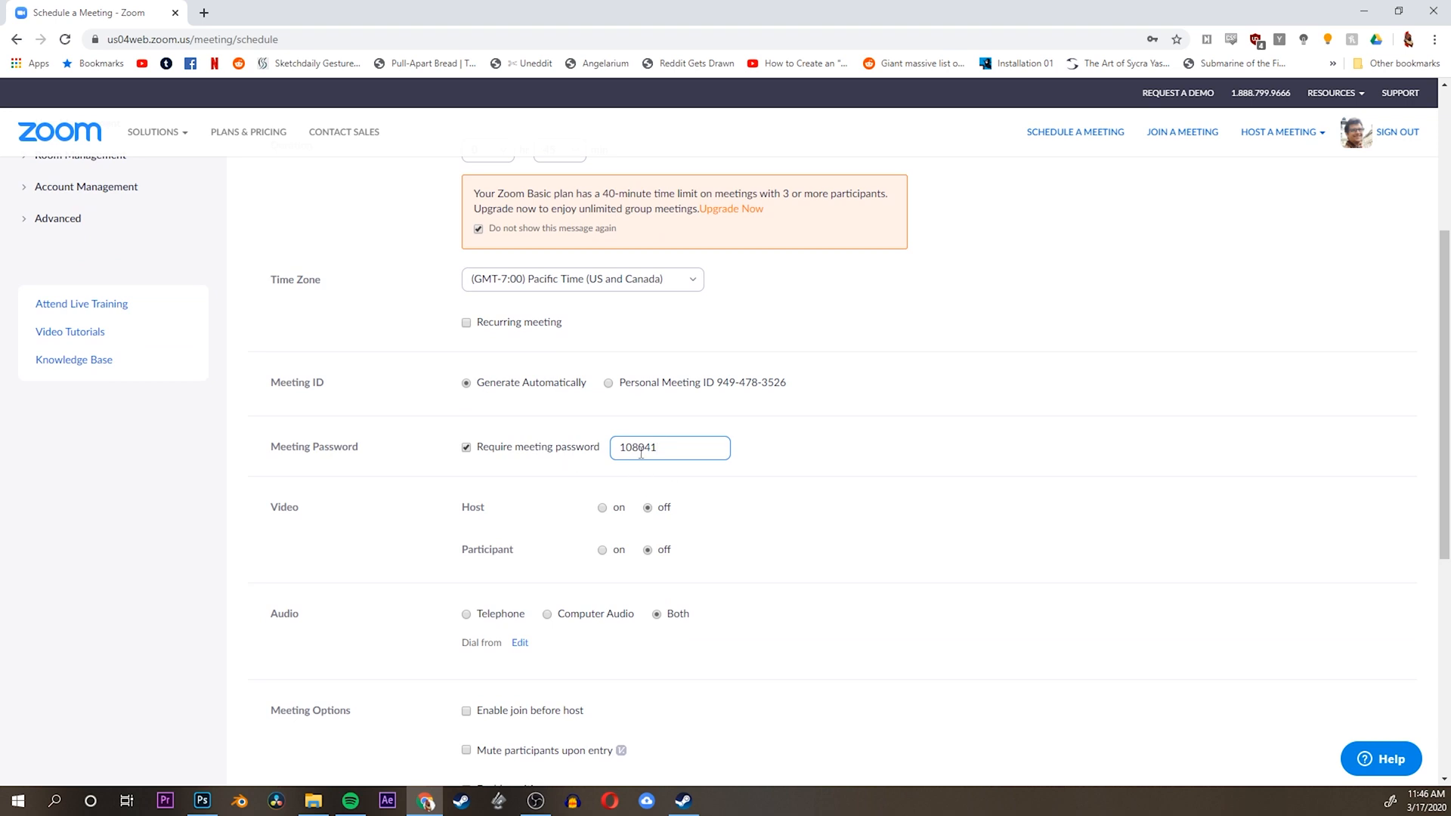
left_click(559, 448)
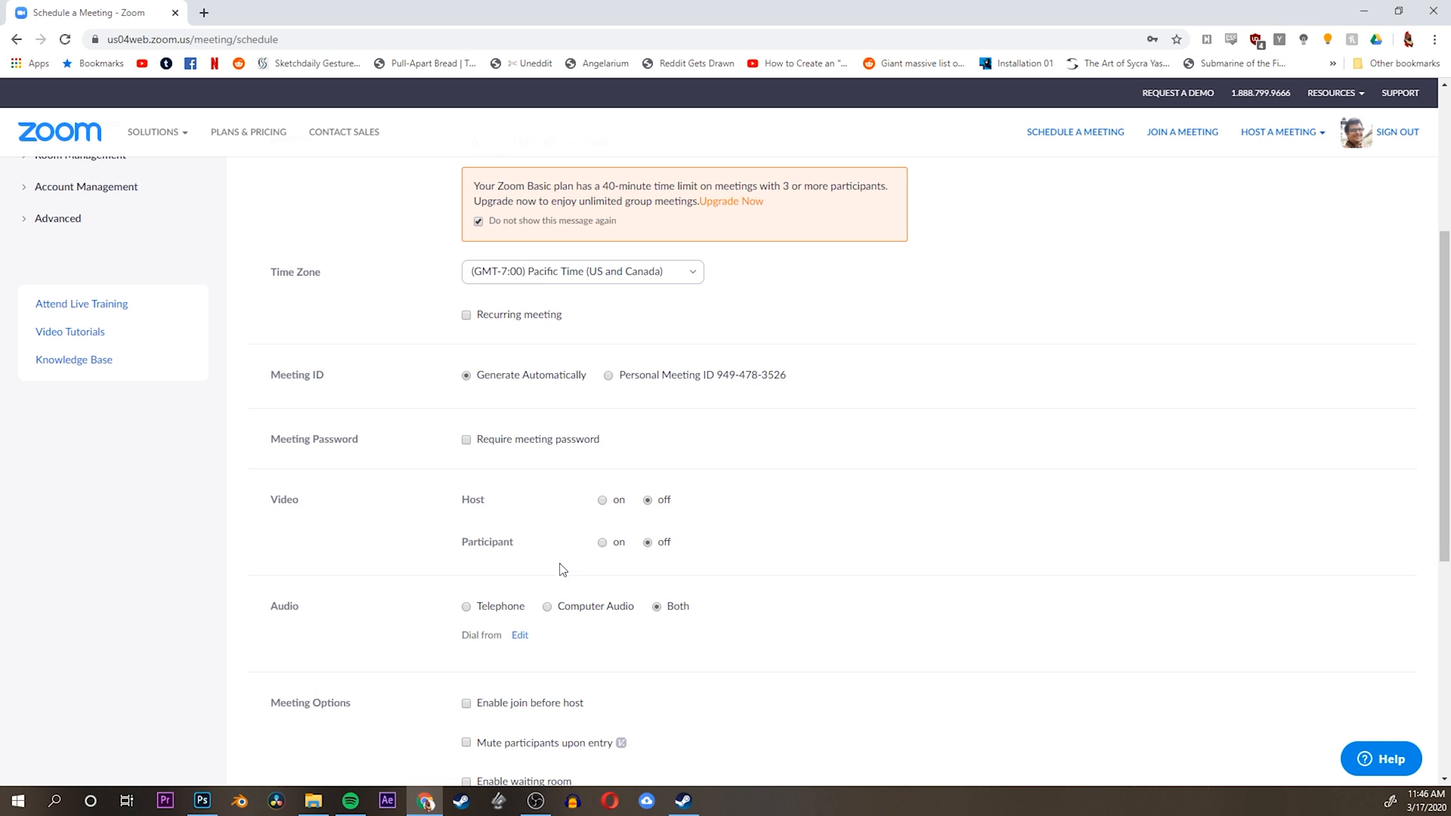
Enable join before host, mute participants upon entry and the waiting room, and save the meeting
scroll(559, 568, "down", 1)
scroll(559, 556, "down", 1)
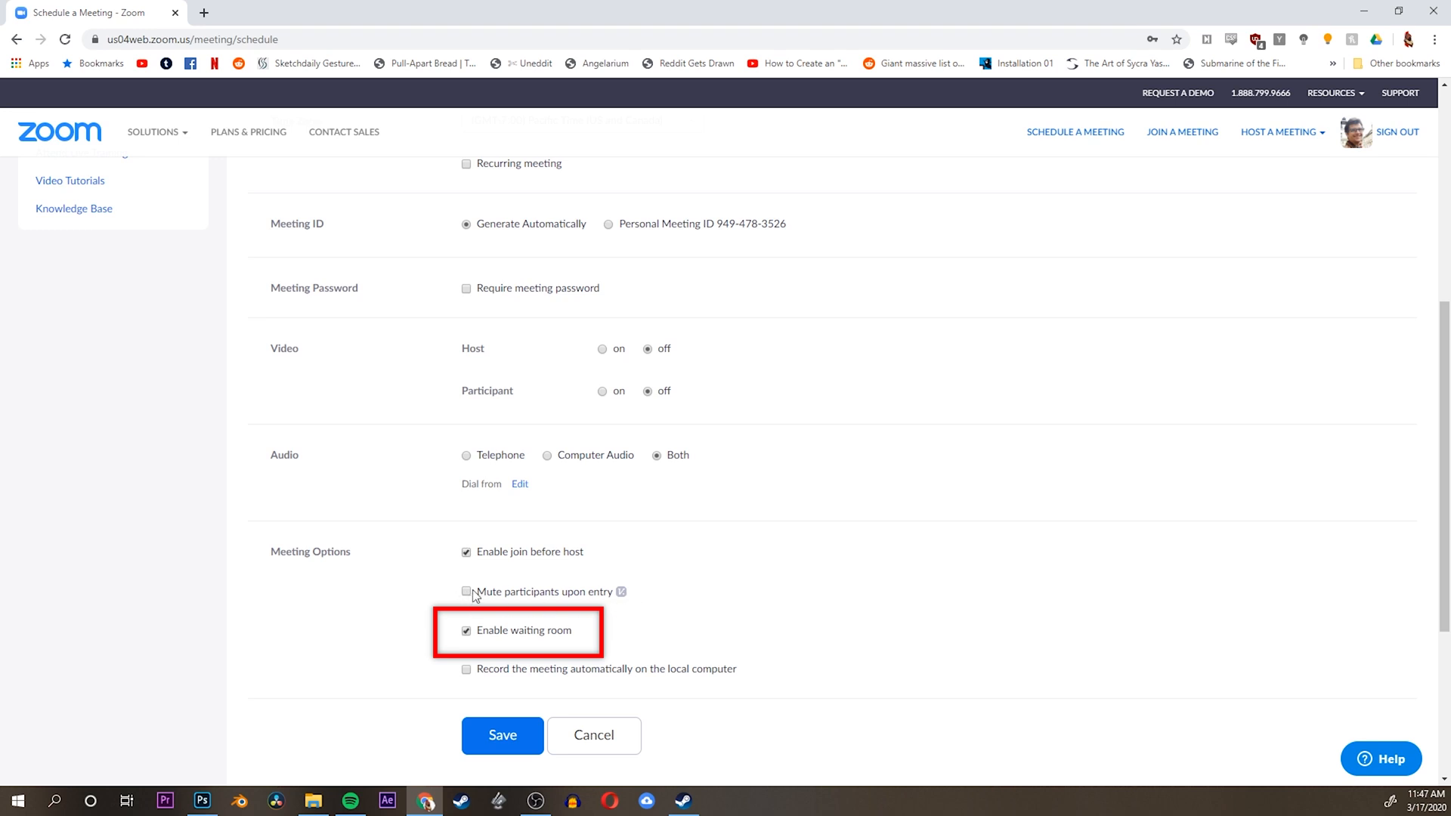
left_click(466, 592)
left_click(513, 743)
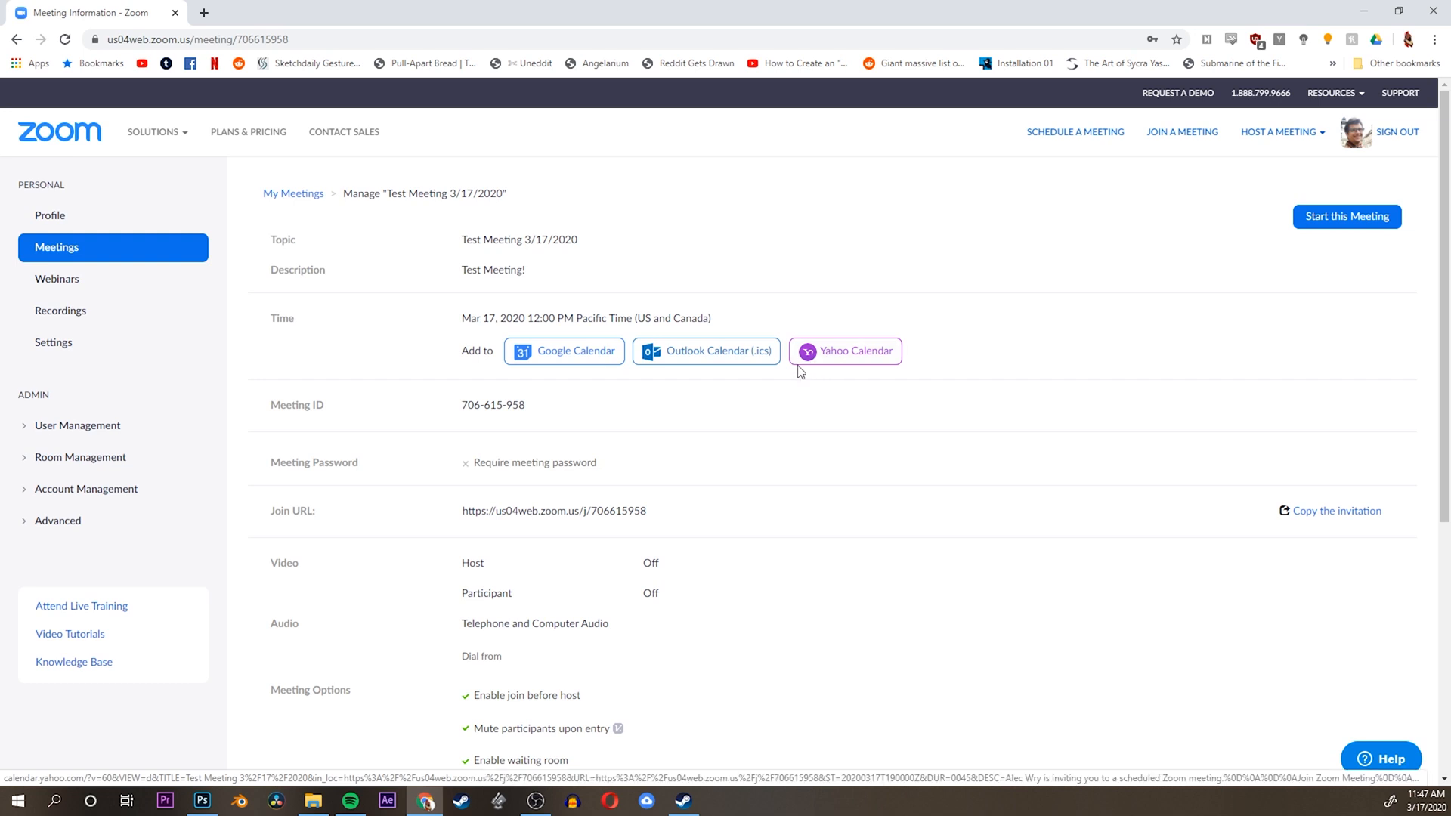
Review the saved meeting's details and start the meeting in the Zoom desktop app
scroll(533, 533, "down", 3)
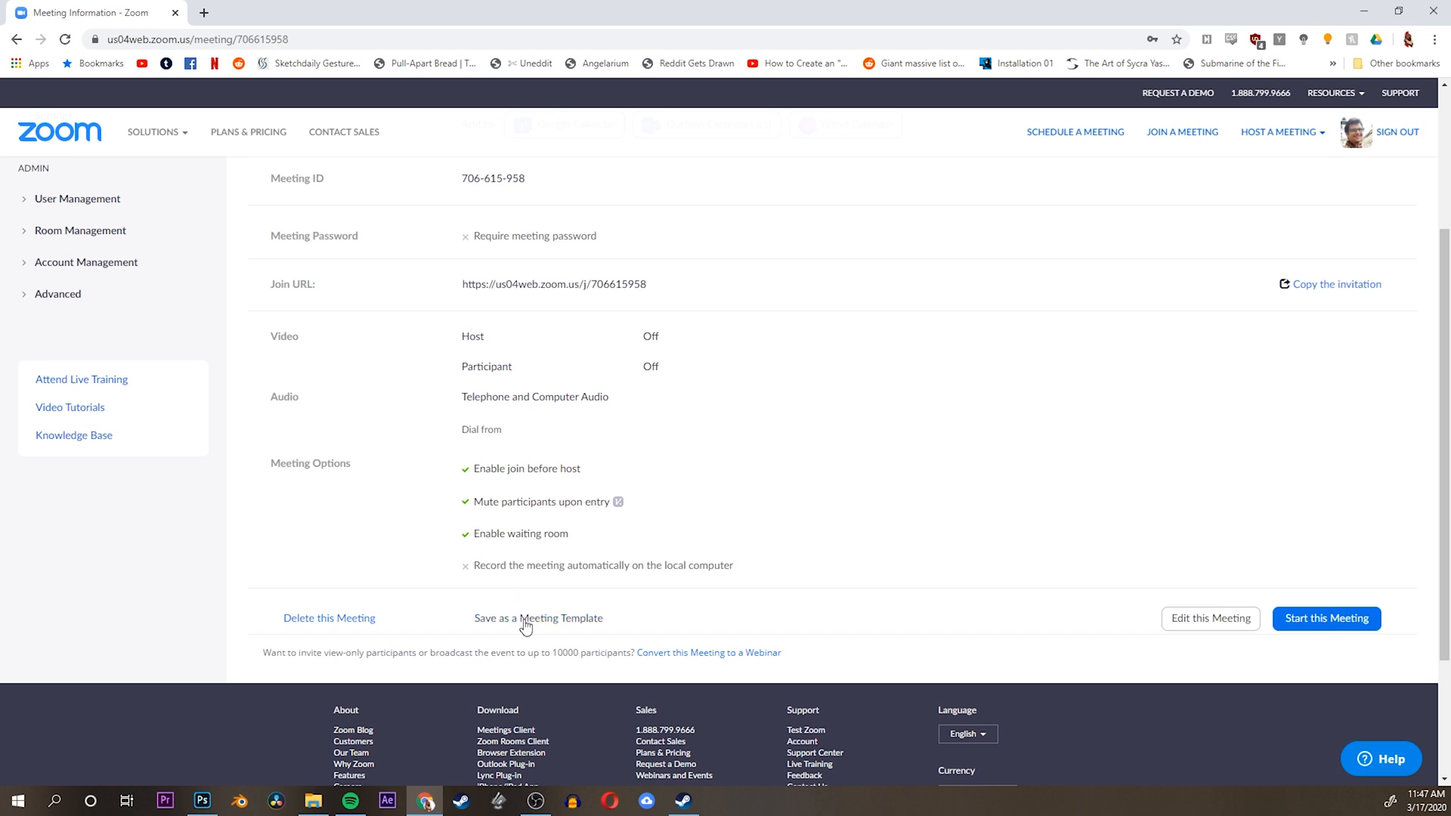
scroll(398, 618, "up", 4)
scroll(398, 617, "down", 4)
left_click(1314, 618)
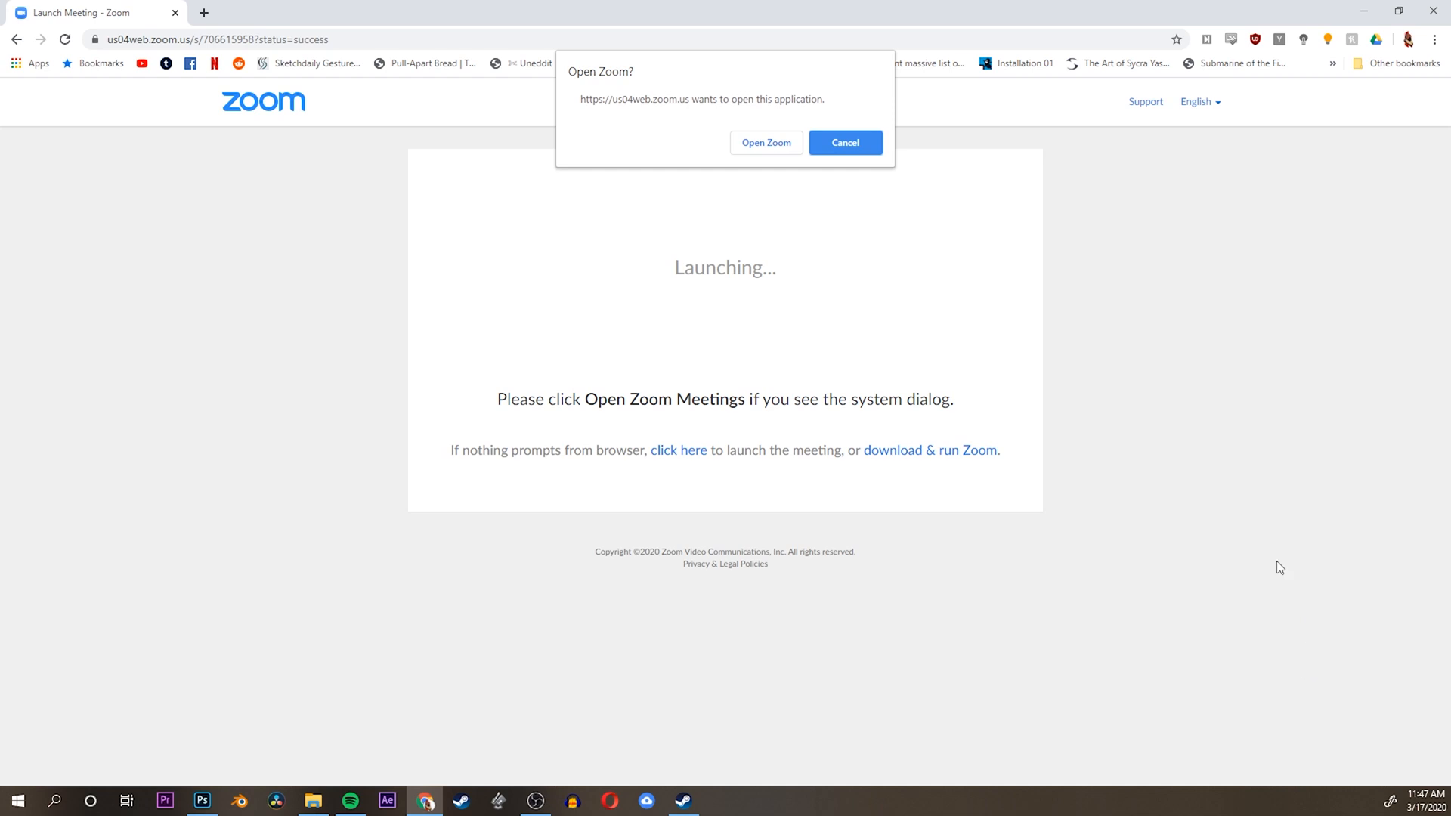
left_click(780, 143)
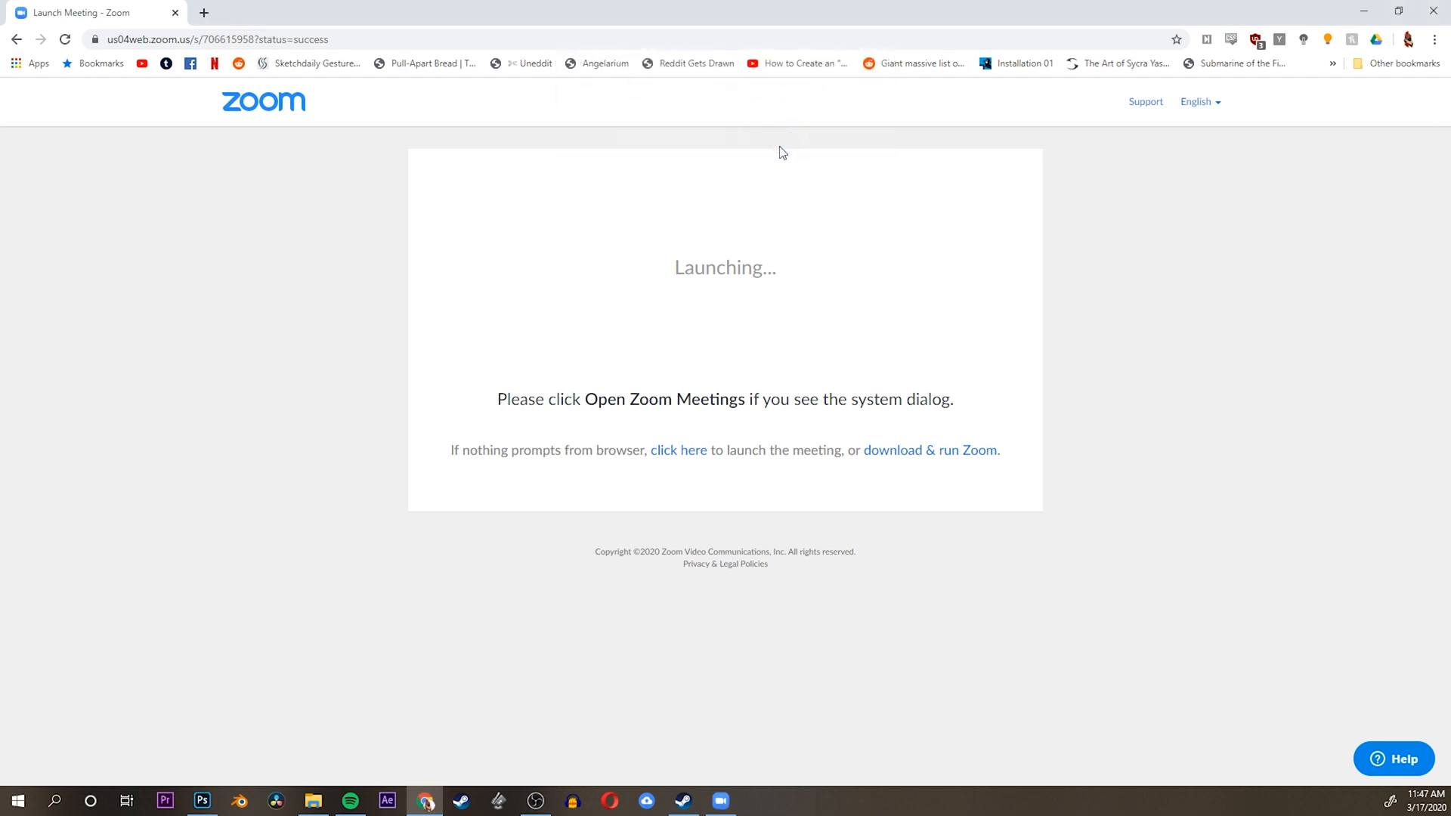
Bring the meeting window onto the main screen, join with computer audio and show the participants list
mouse_move(711, 807)
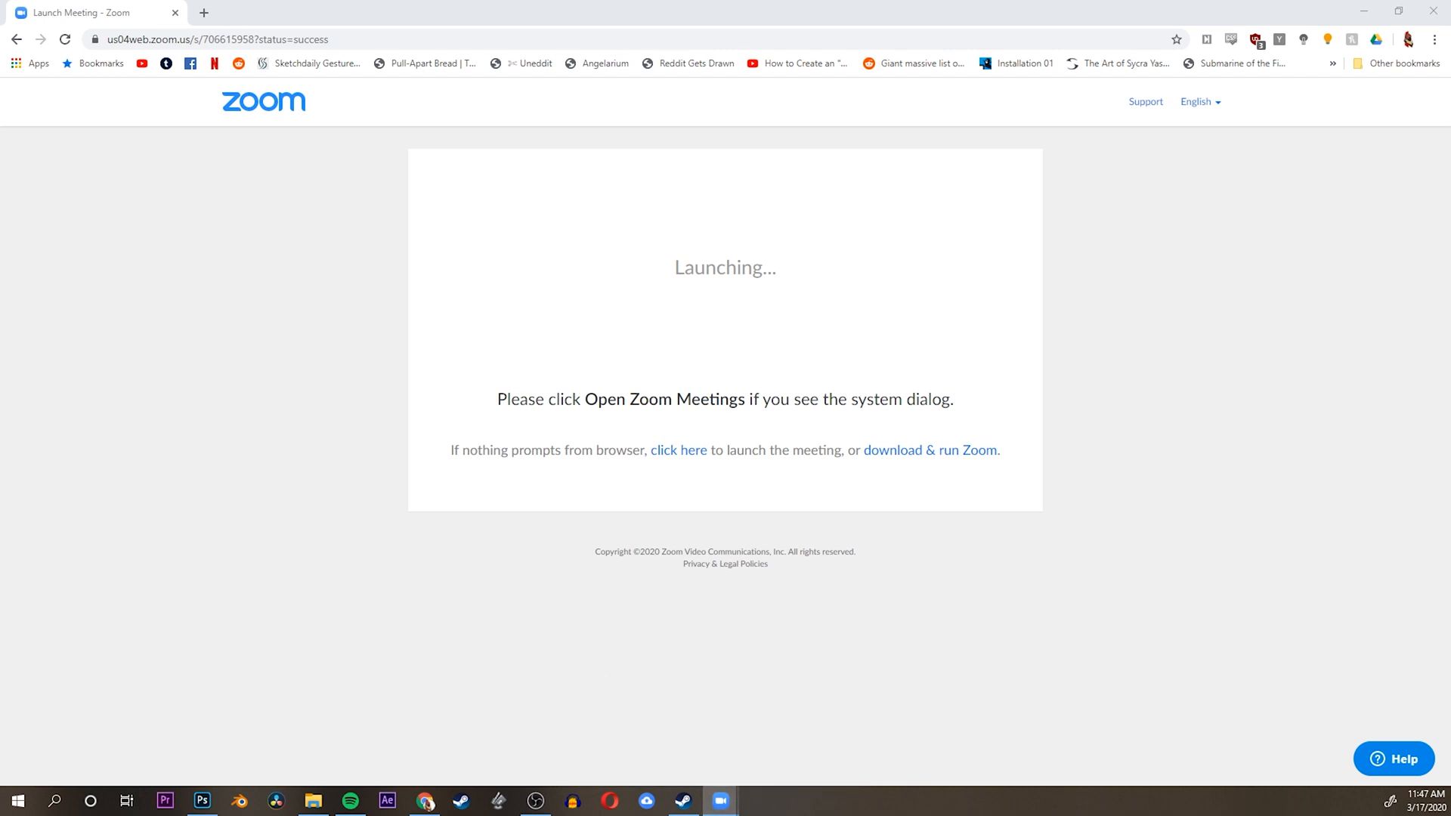
left_click_drag(1450, 101, 428, 74)
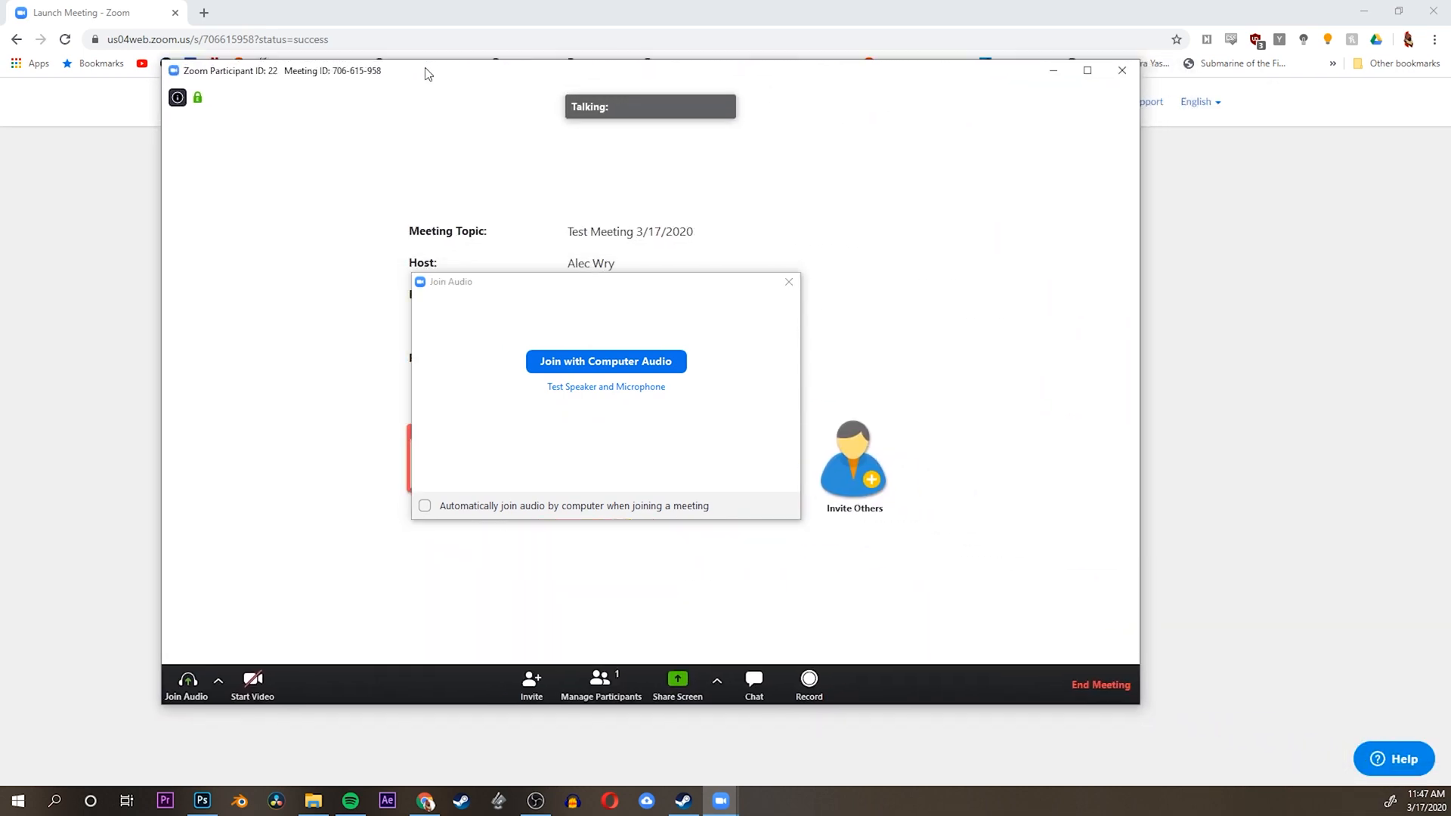
left_click(645, 362)
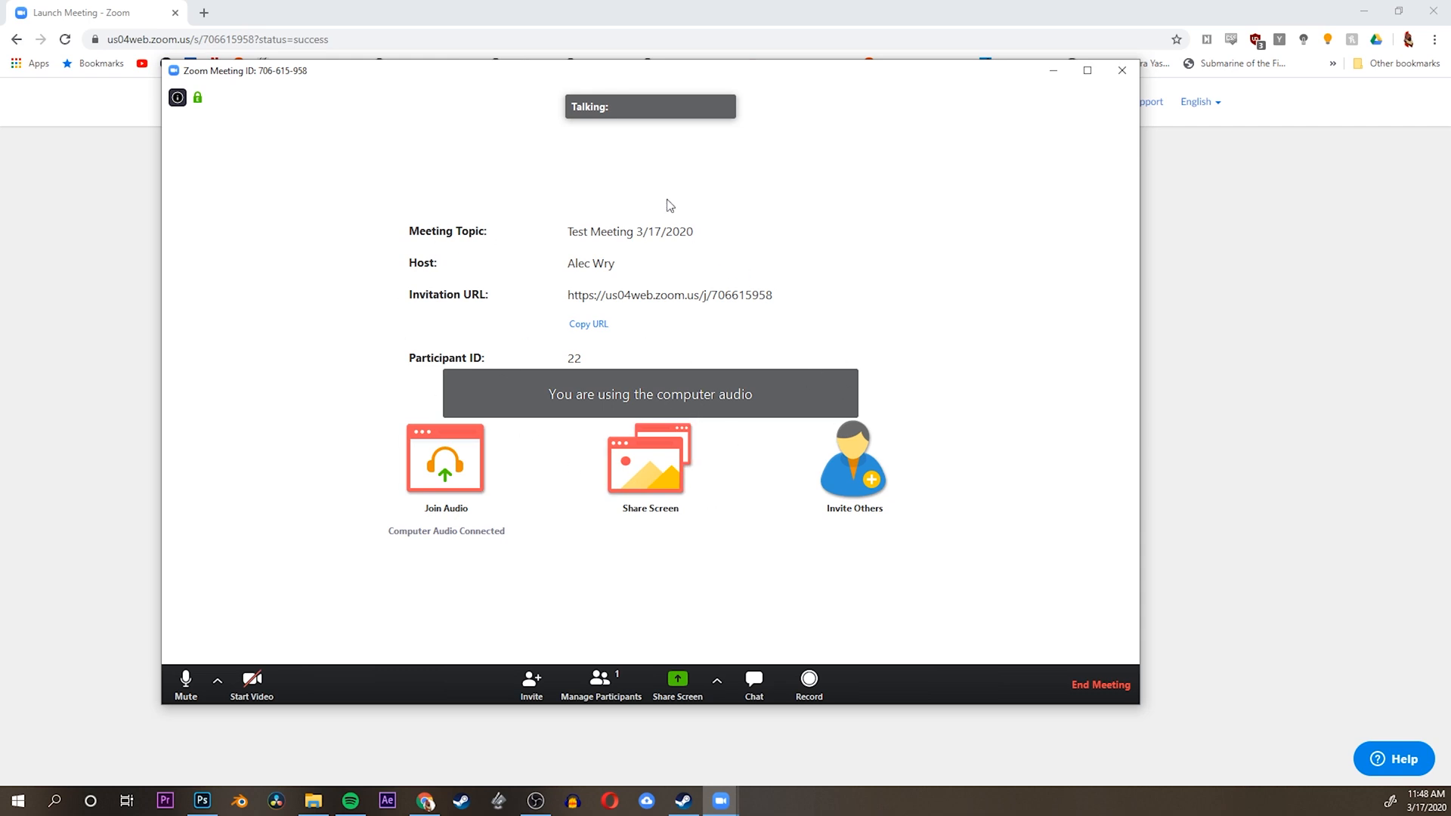
left_click(604, 680)
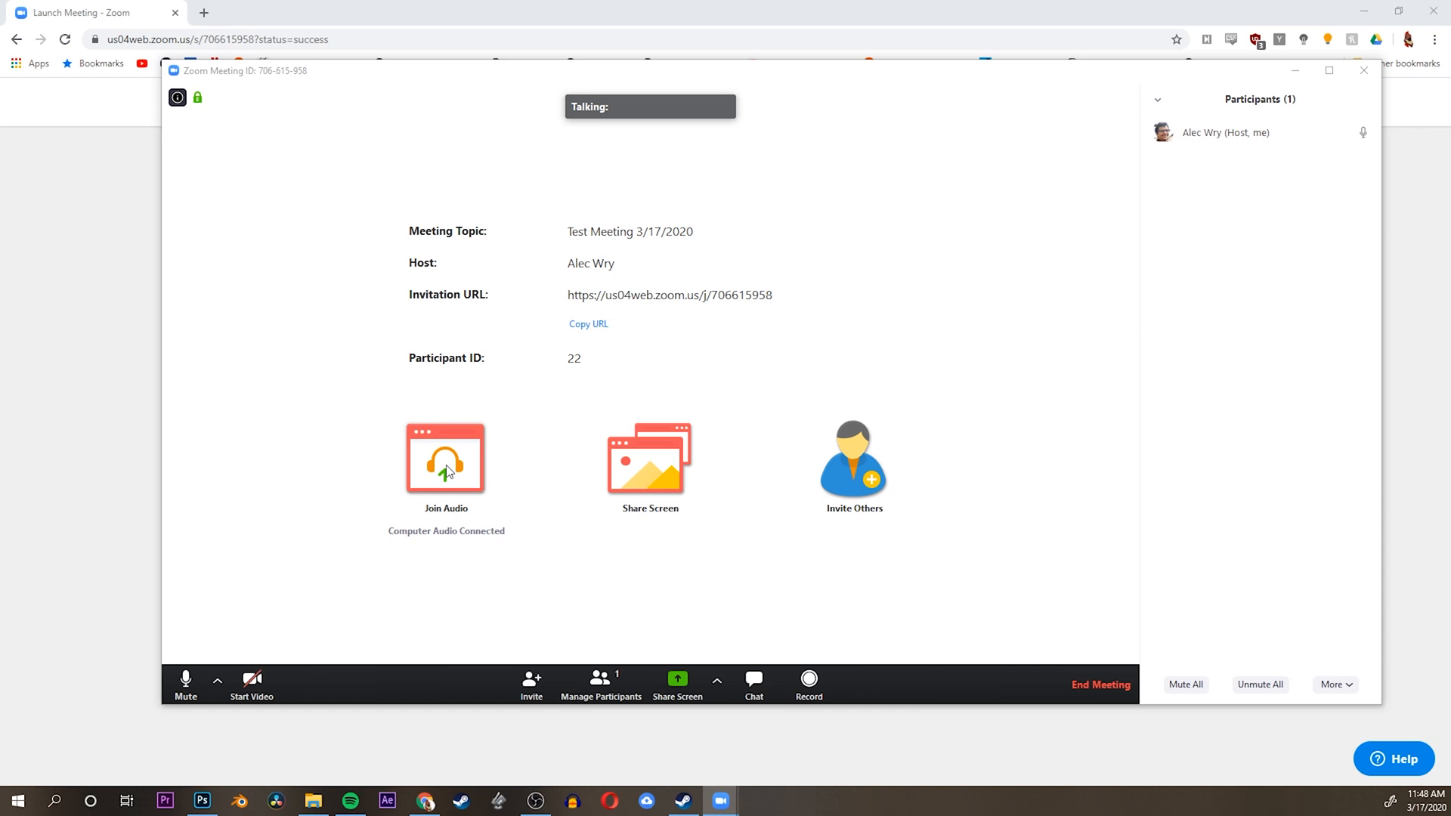
Share Screen 1 with the meeting and open Facebook in a new browser tab
left_click(656, 473)
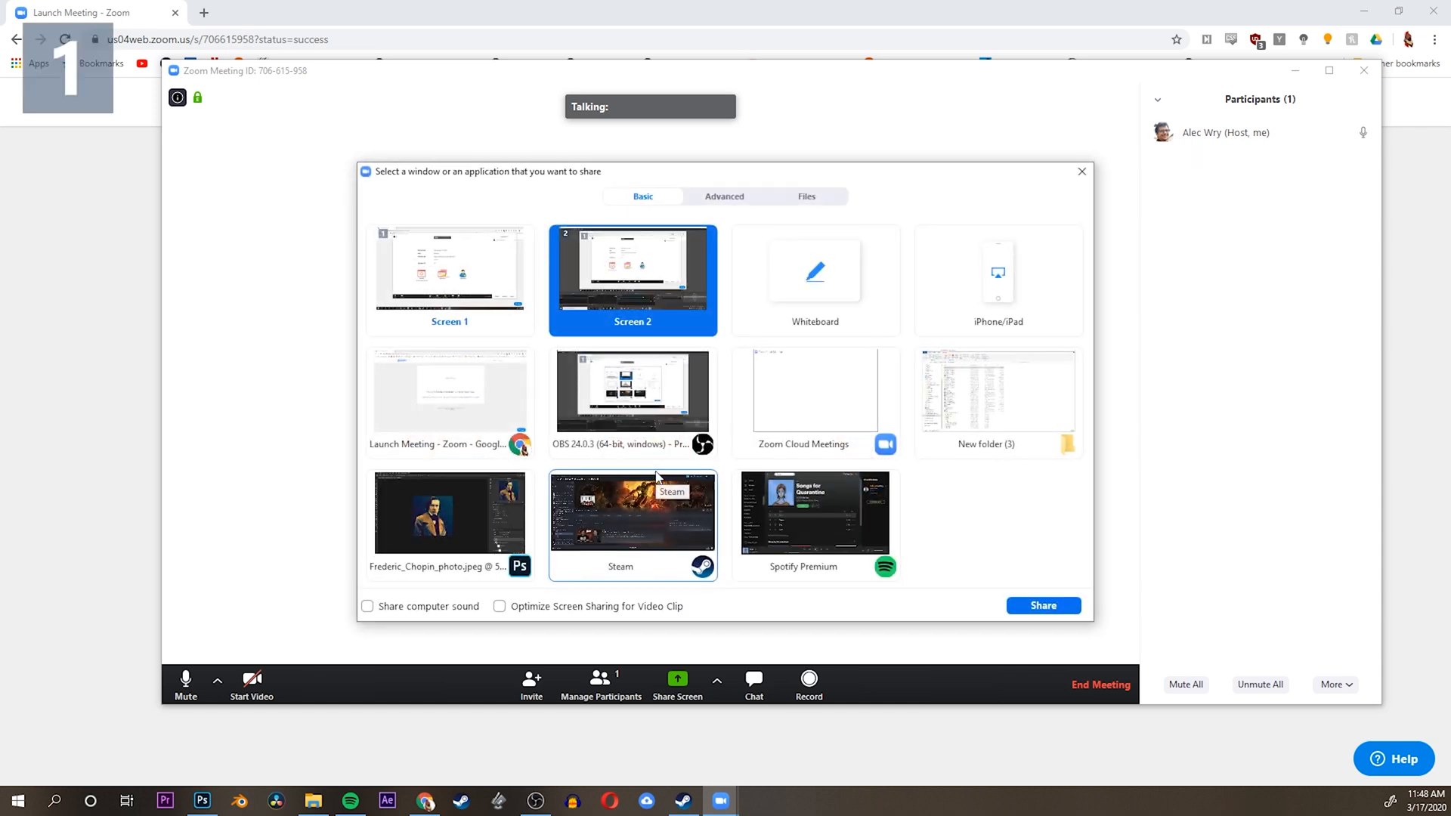
left_click_drag(613, 178, 977, 180)
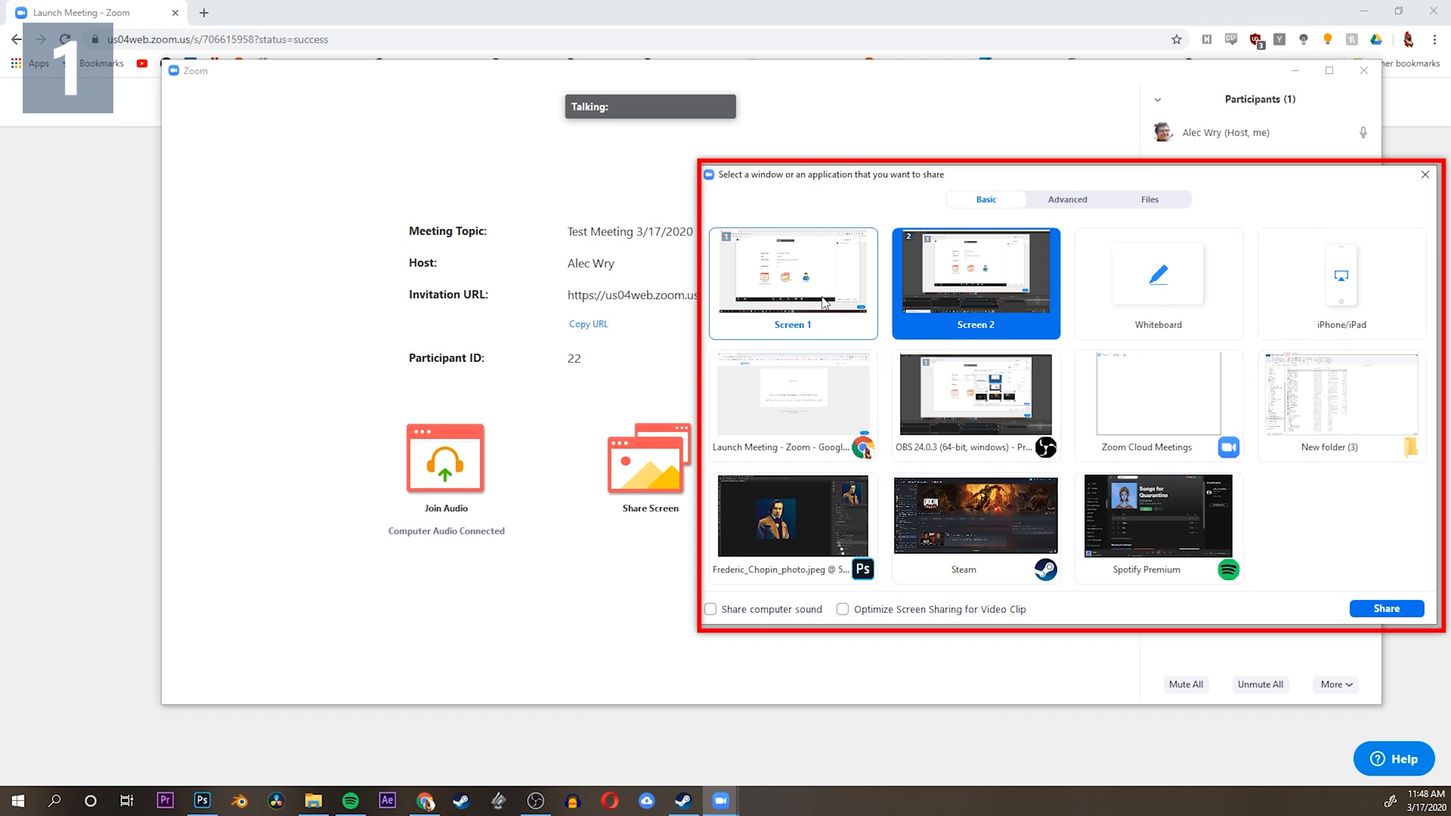
double_click(796, 304)
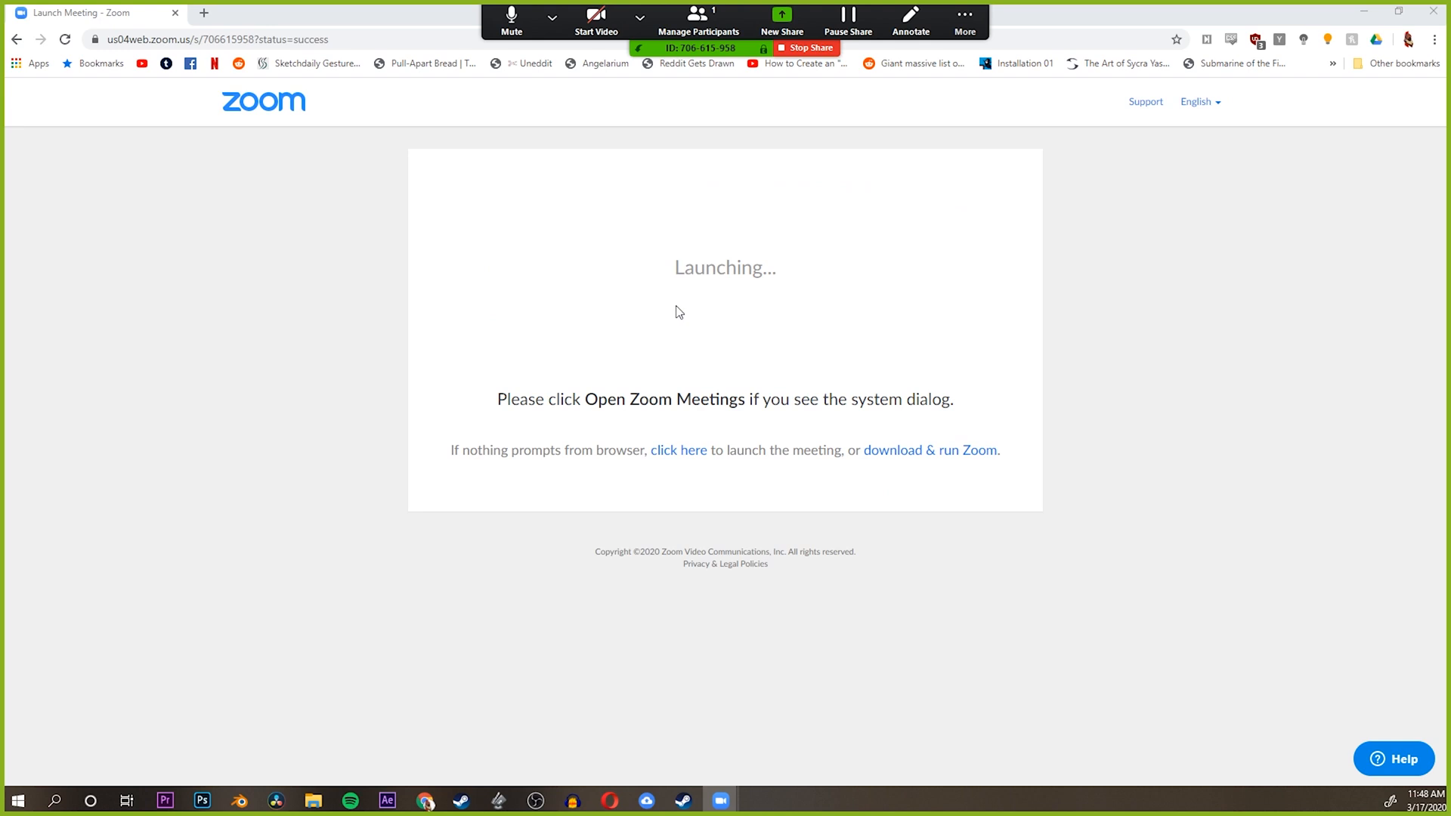
left_click(204, 13)
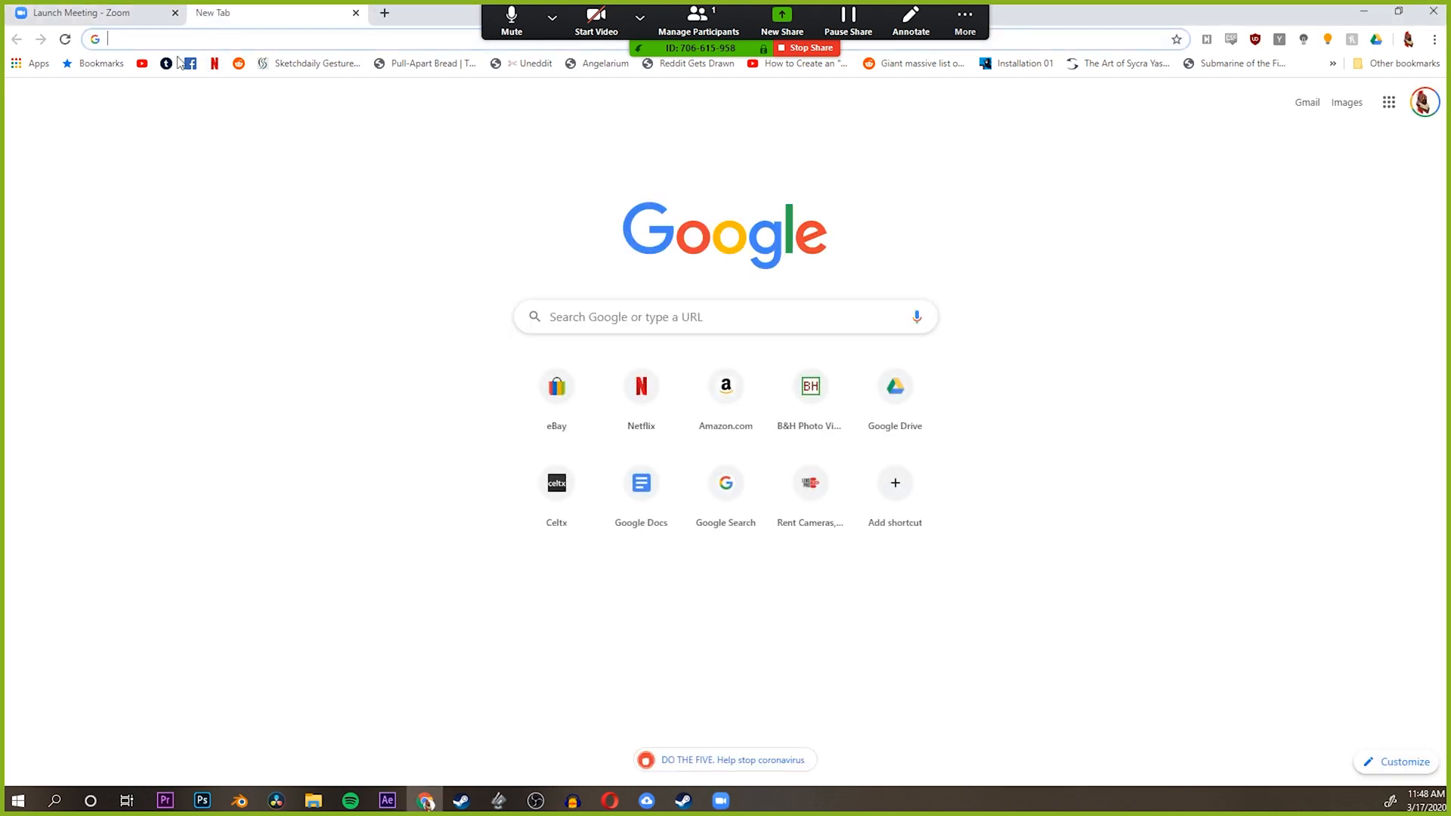
left_click(189, 65)
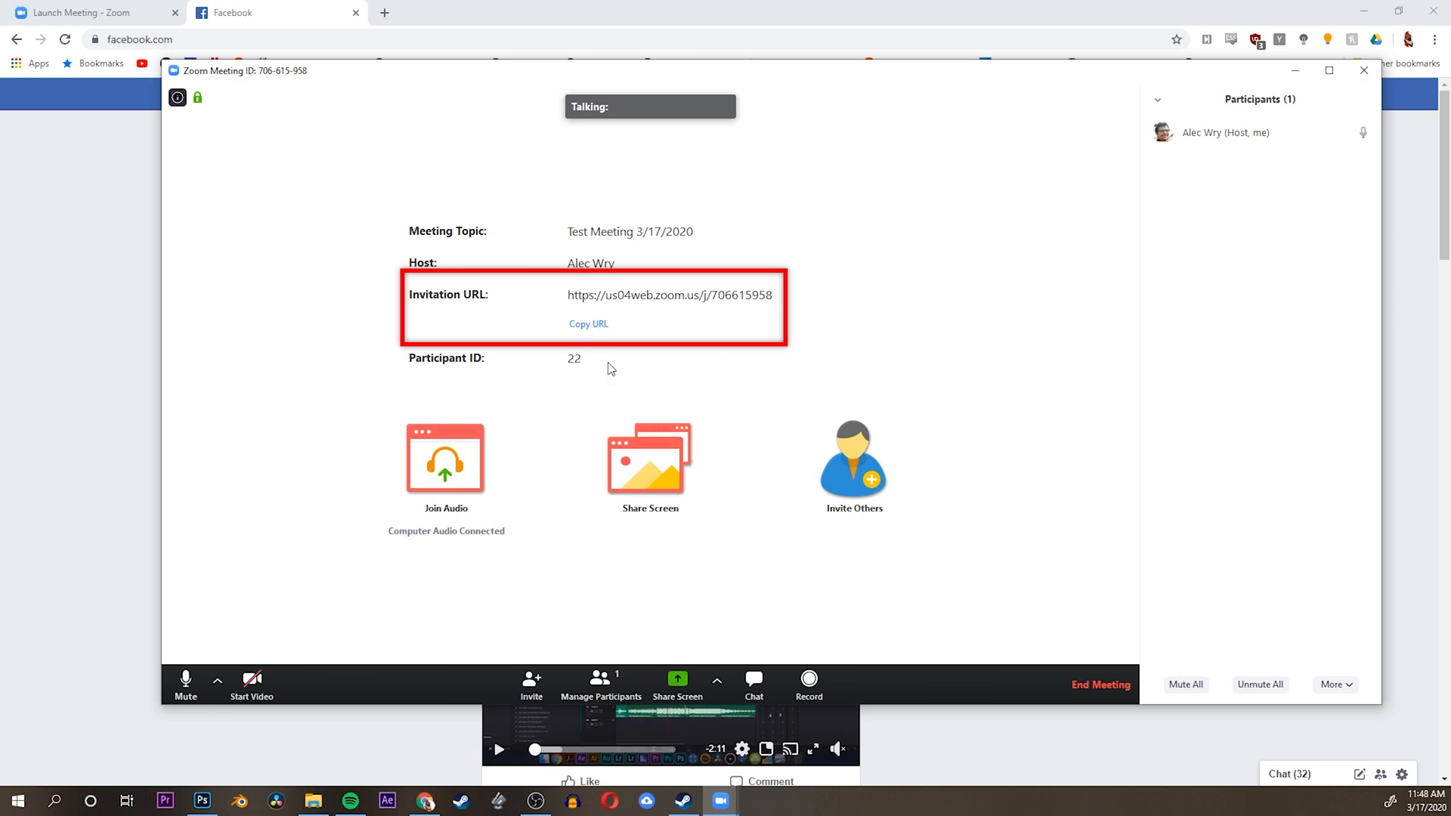
Try to start the meeting video, dismiss the camera warning, and copy the meeting's invitation URL
left_click(572, 324)
left_click(257, 678)
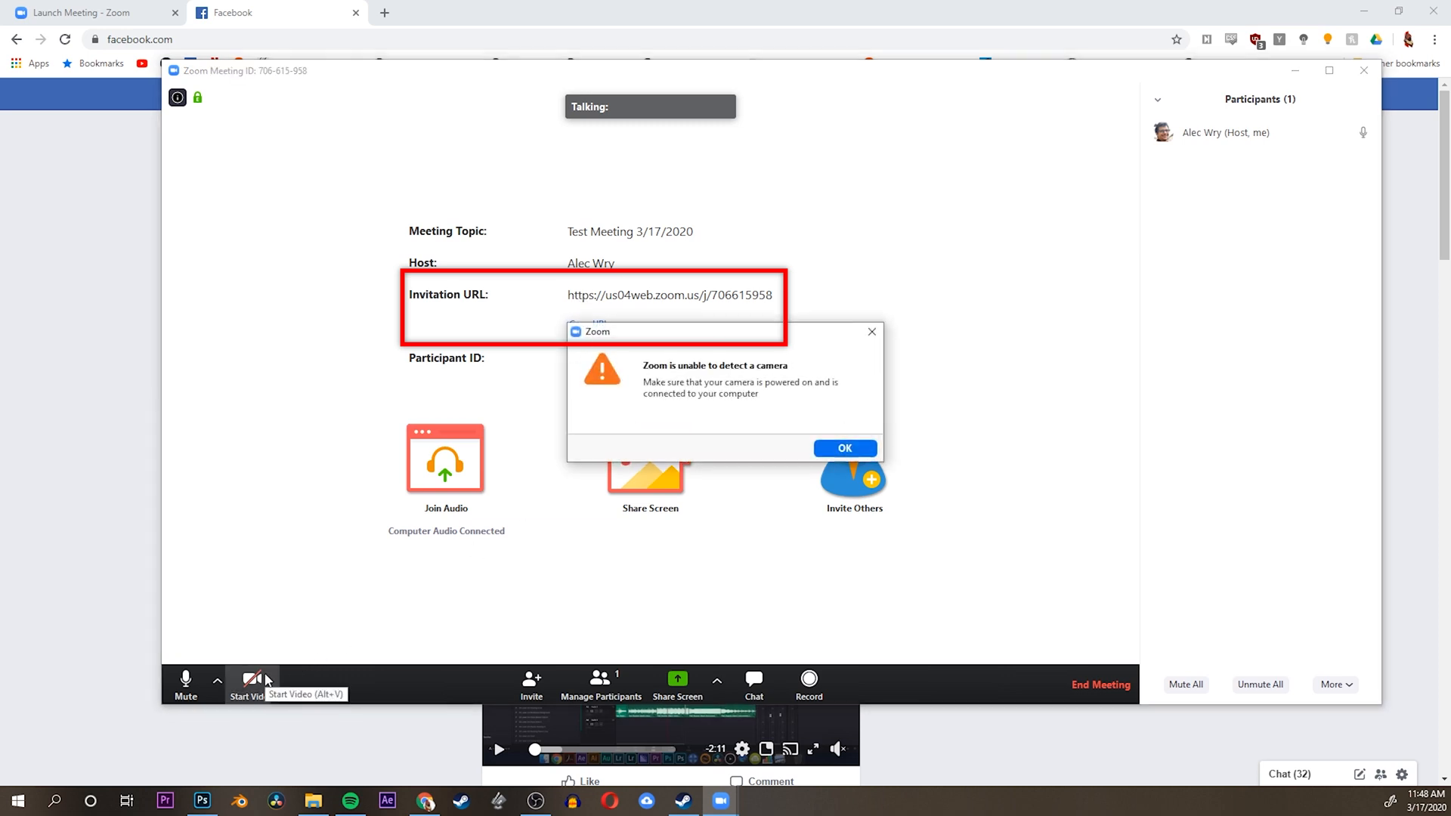
left_click(841, 449)
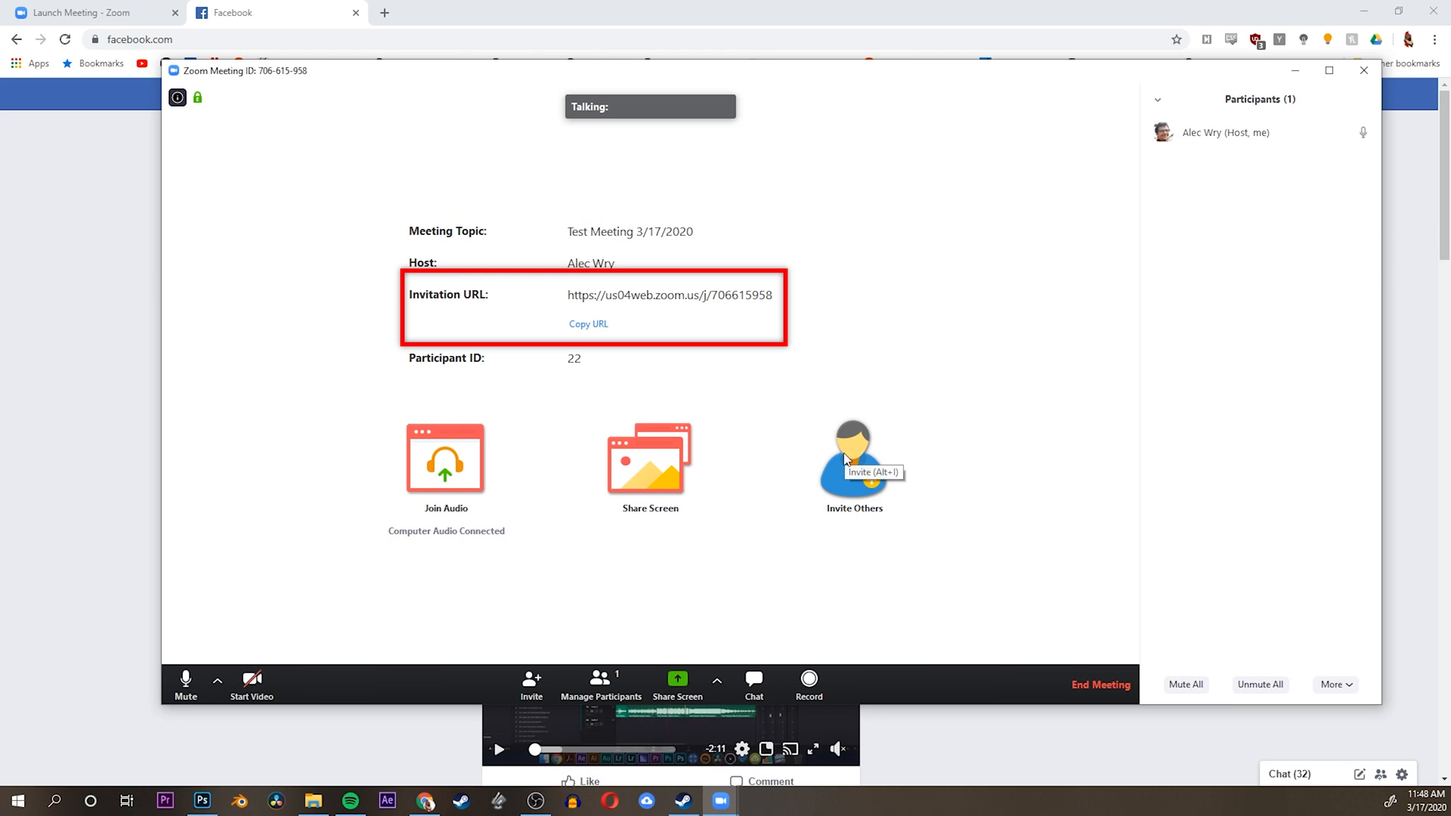
left_click(579, 324)
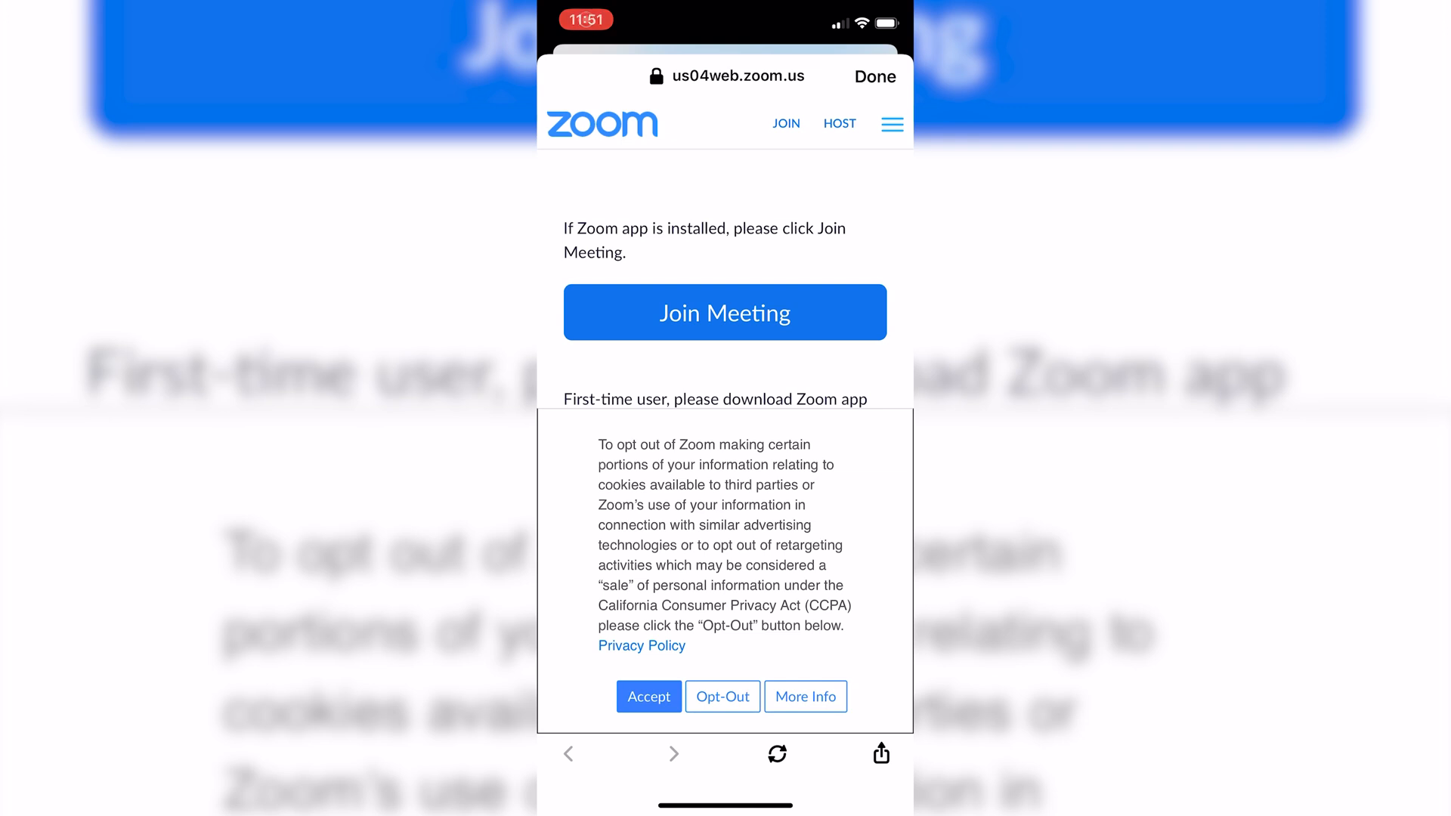
On the phone, download ZOOM Cloud Meetings from the App Store via the invitation page and join the meeting, answering the permission prompts
left_click(726, 313)
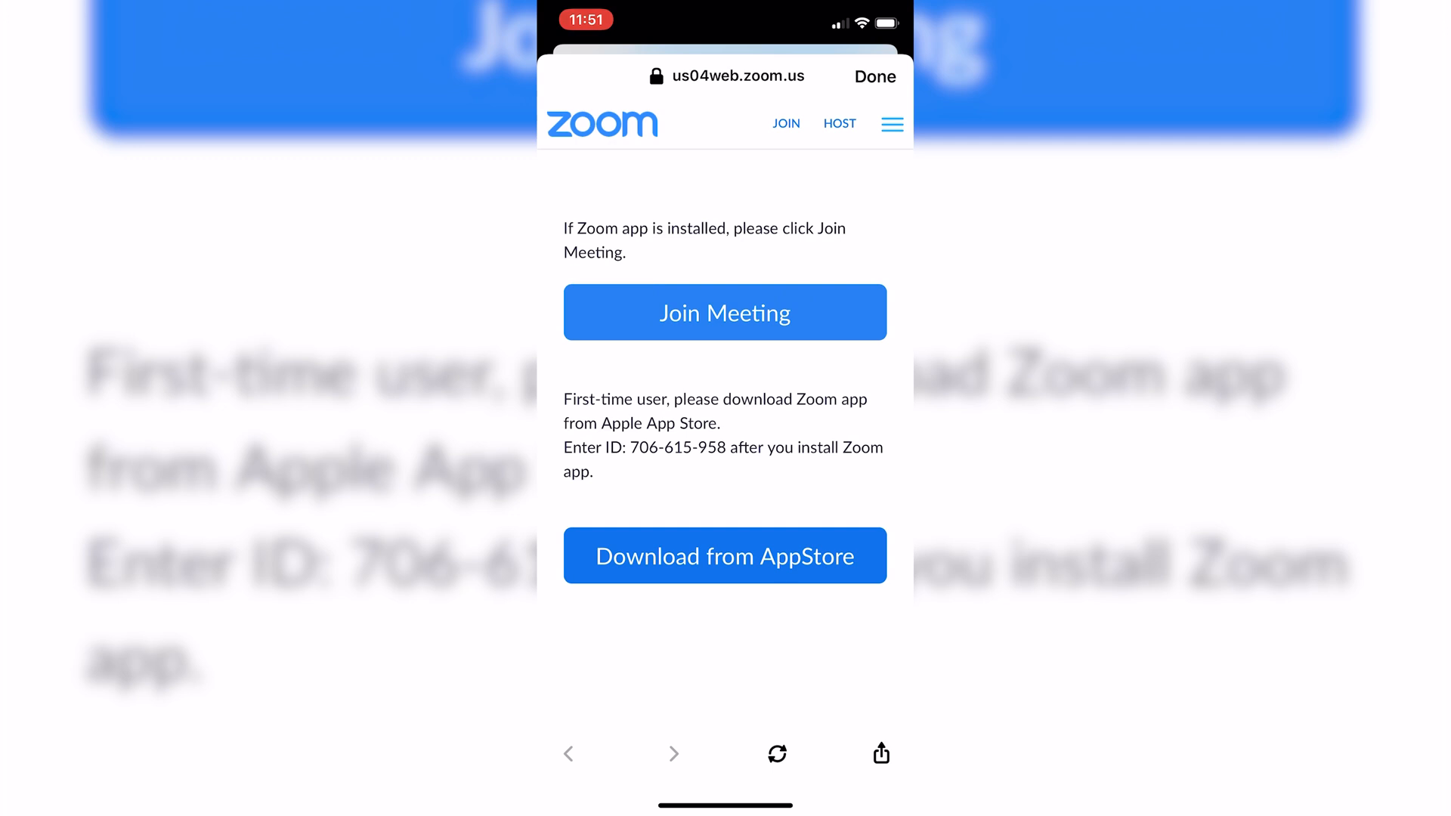
left_click(726, 556)
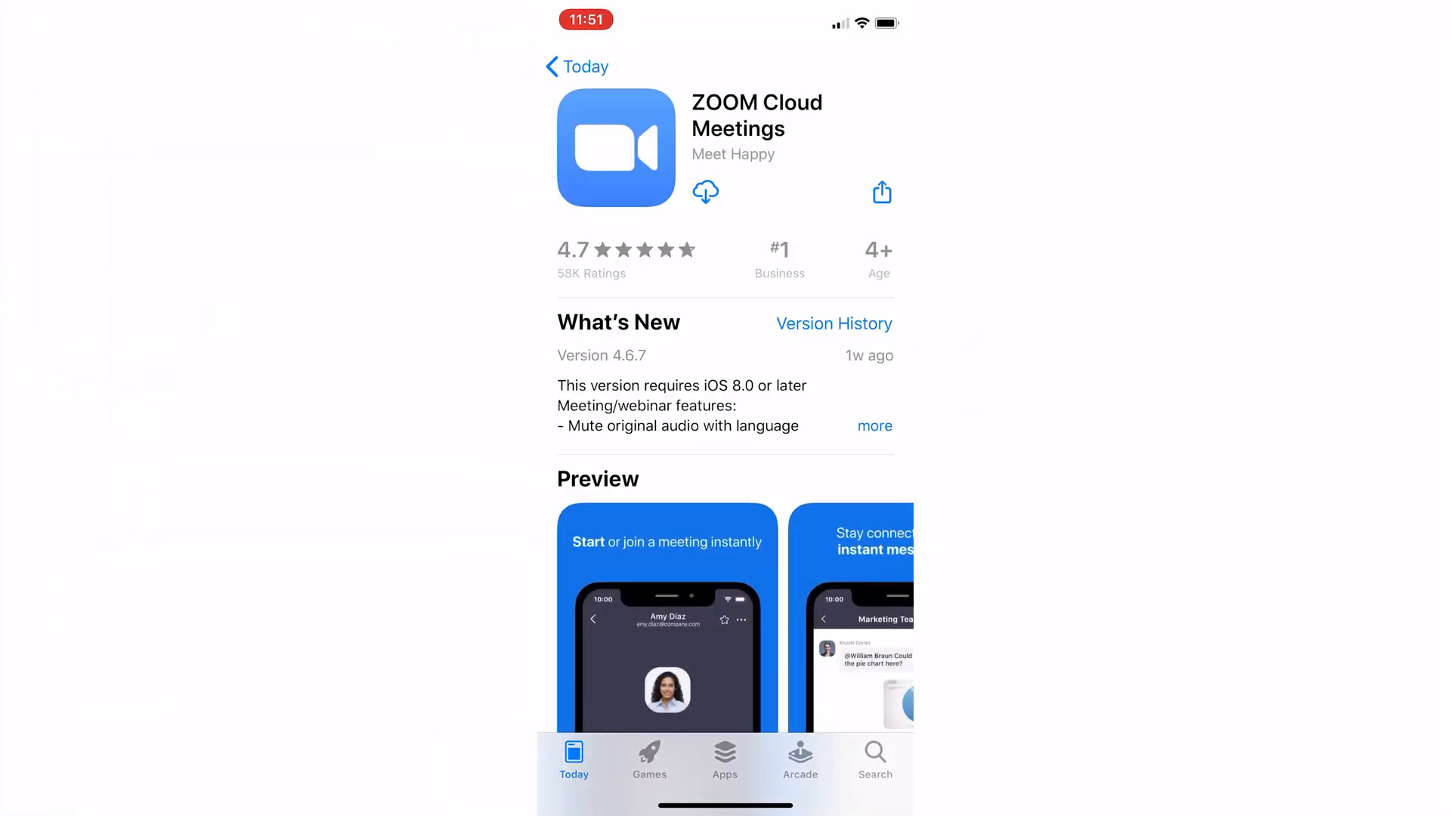
left_click(705, 192)
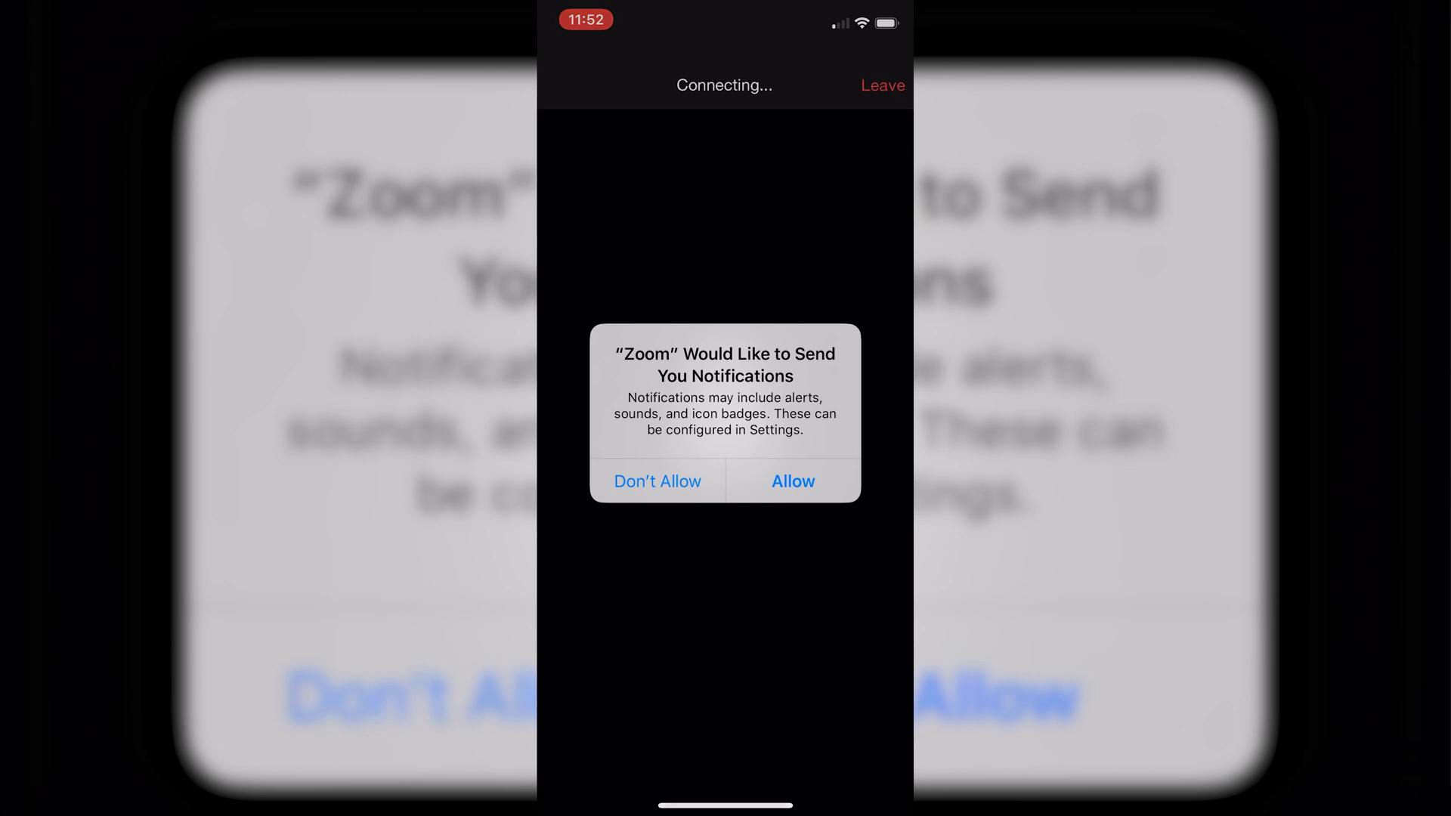
left_click(793, 482)
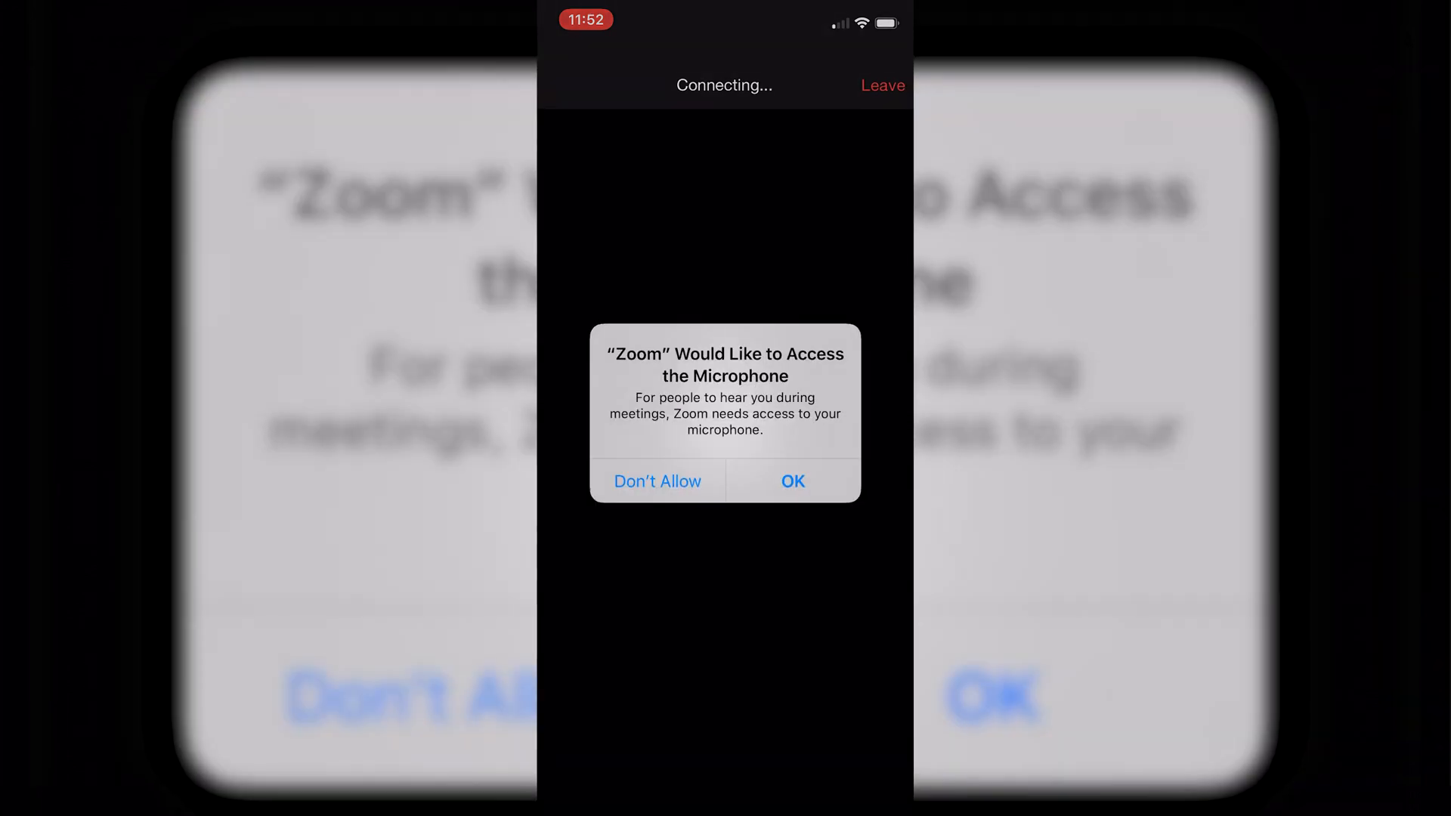
left_click(792, 481)
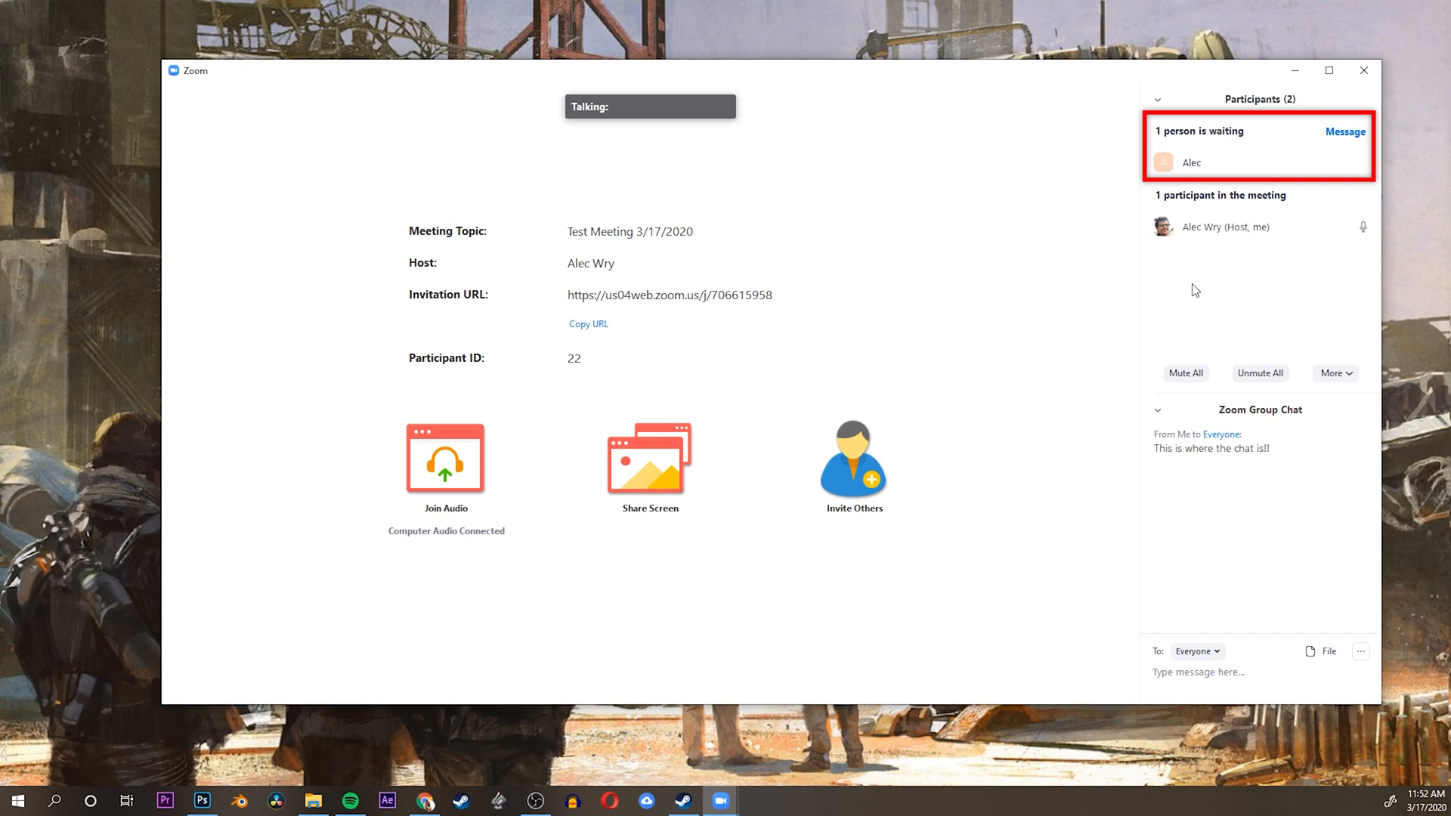
Admit the waiting participant from the waiting room into the meeting
mouse_move(1241, 166)
left_click(1297, 163)
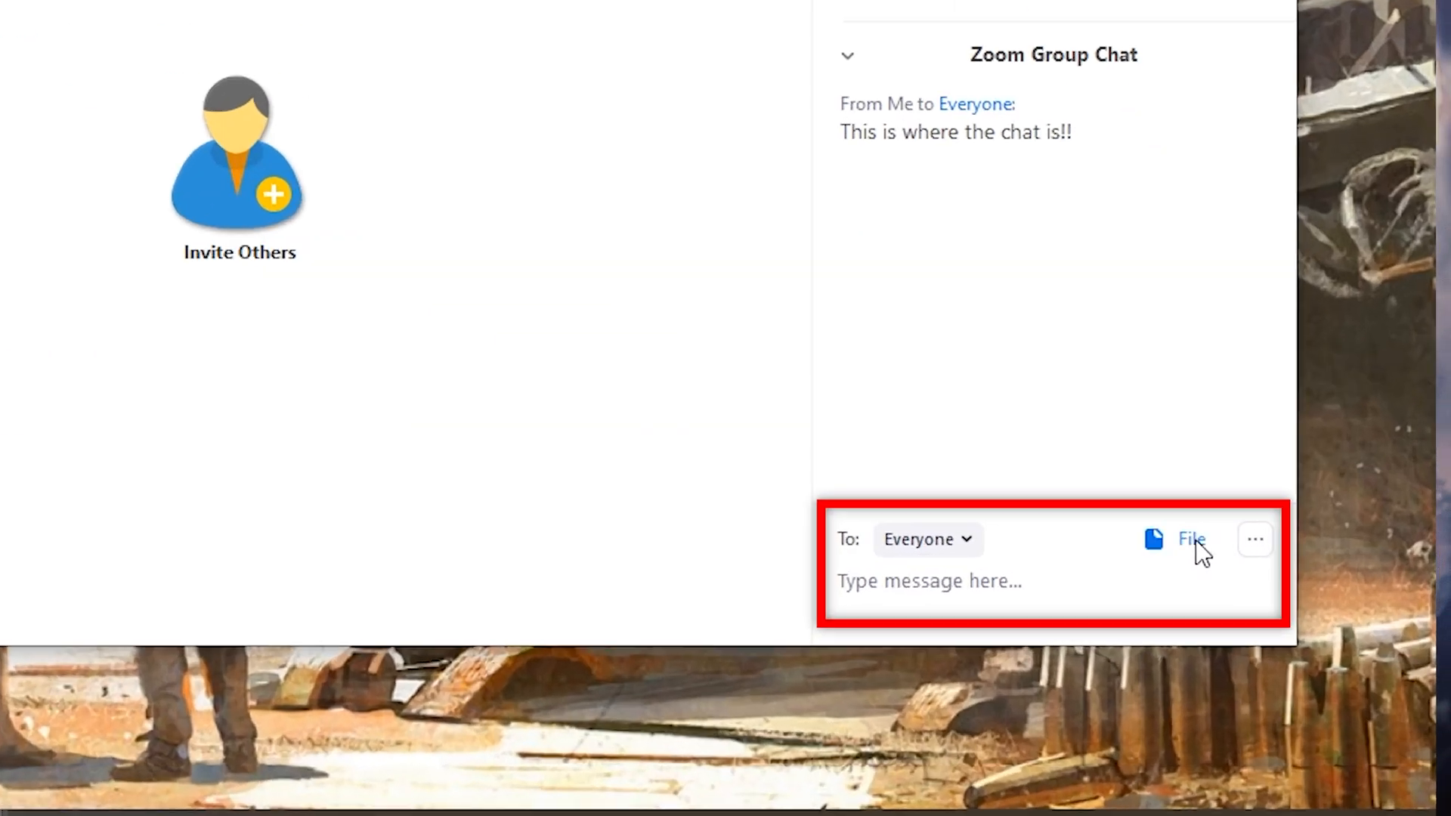
Send the file C200 C-Log3 FJ.cube from the computer to everyone in the group chat
left_click(1330, 651)
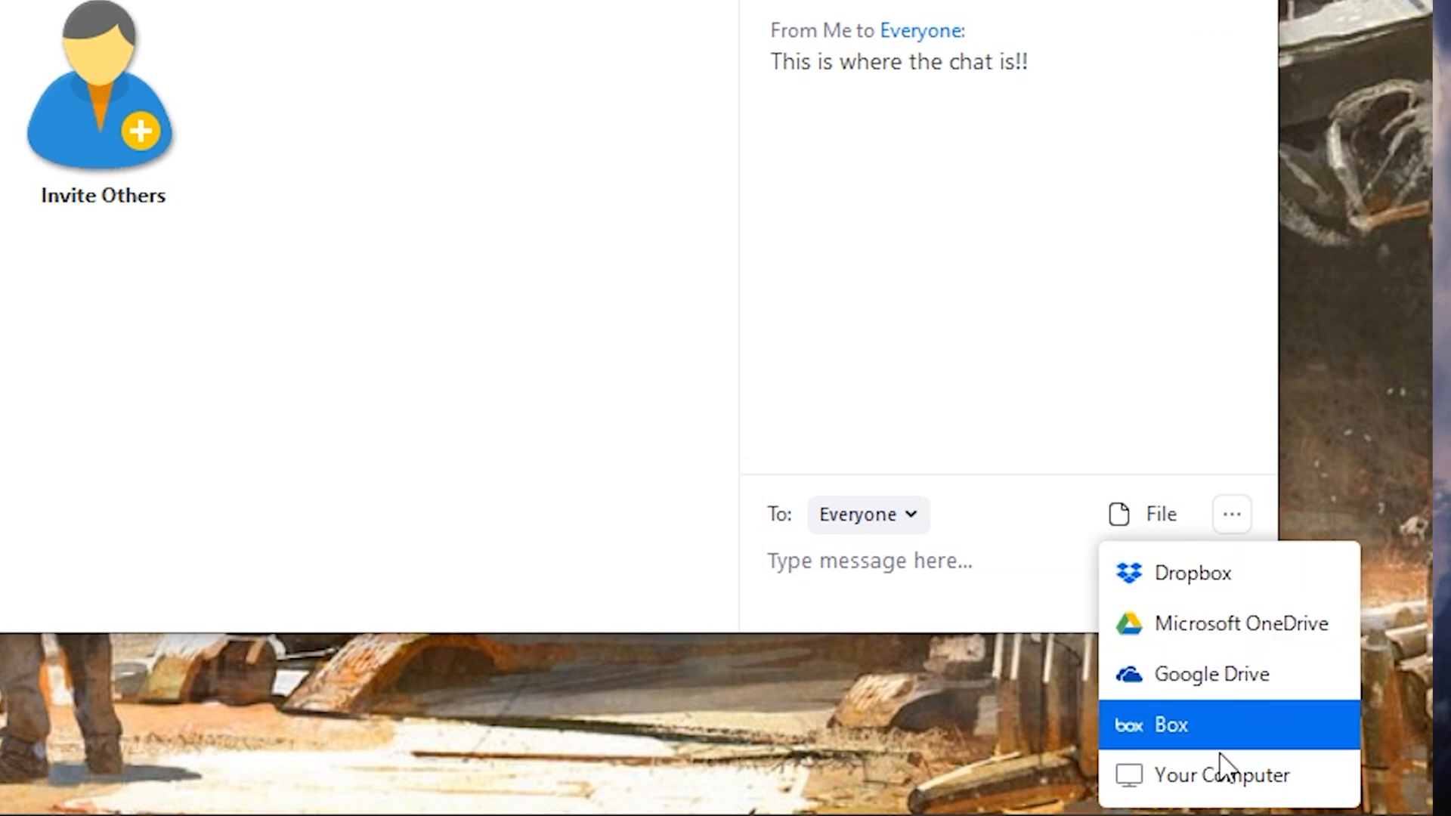
left_click(1224, 775)
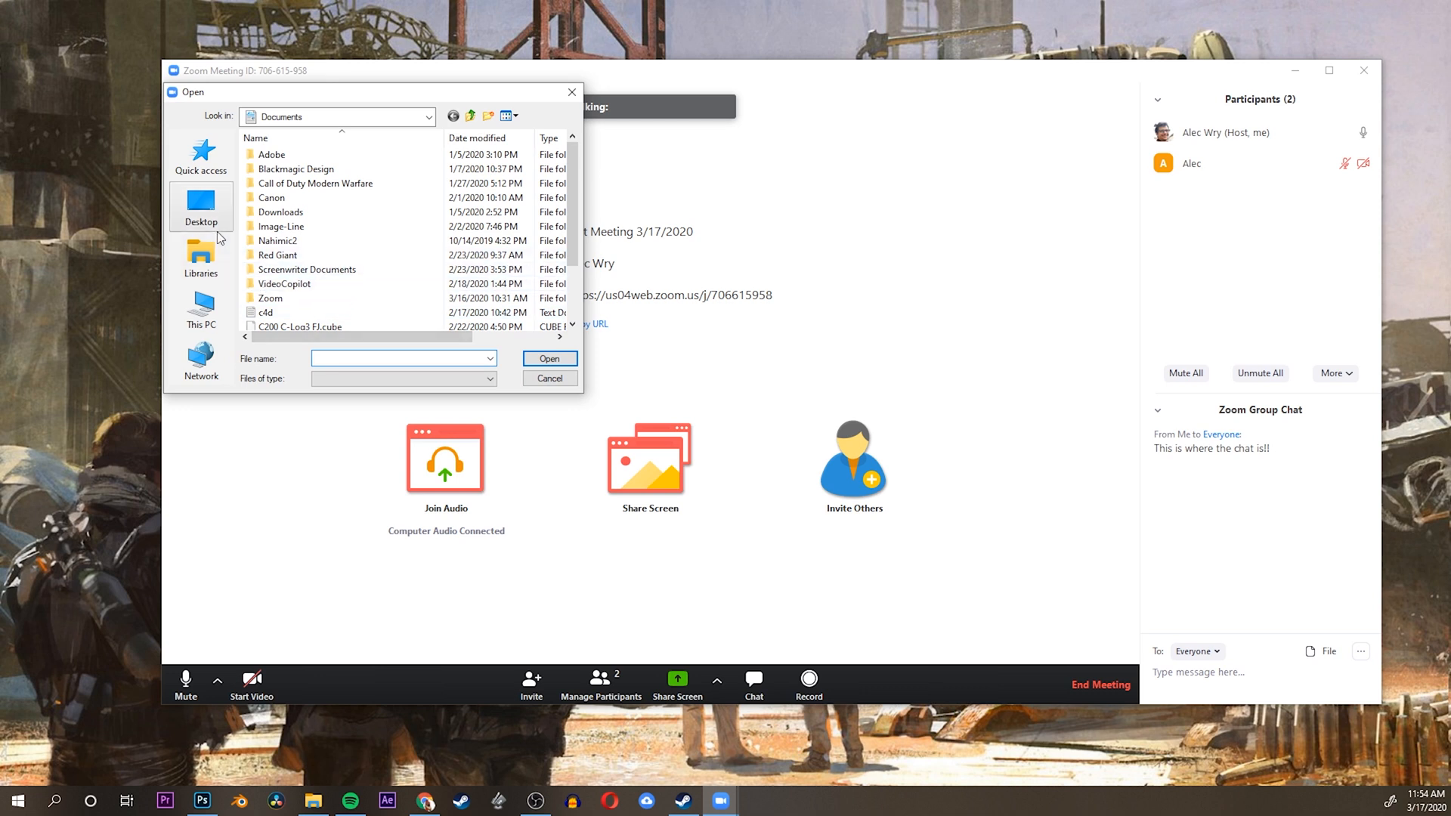
left_click(210, 259)
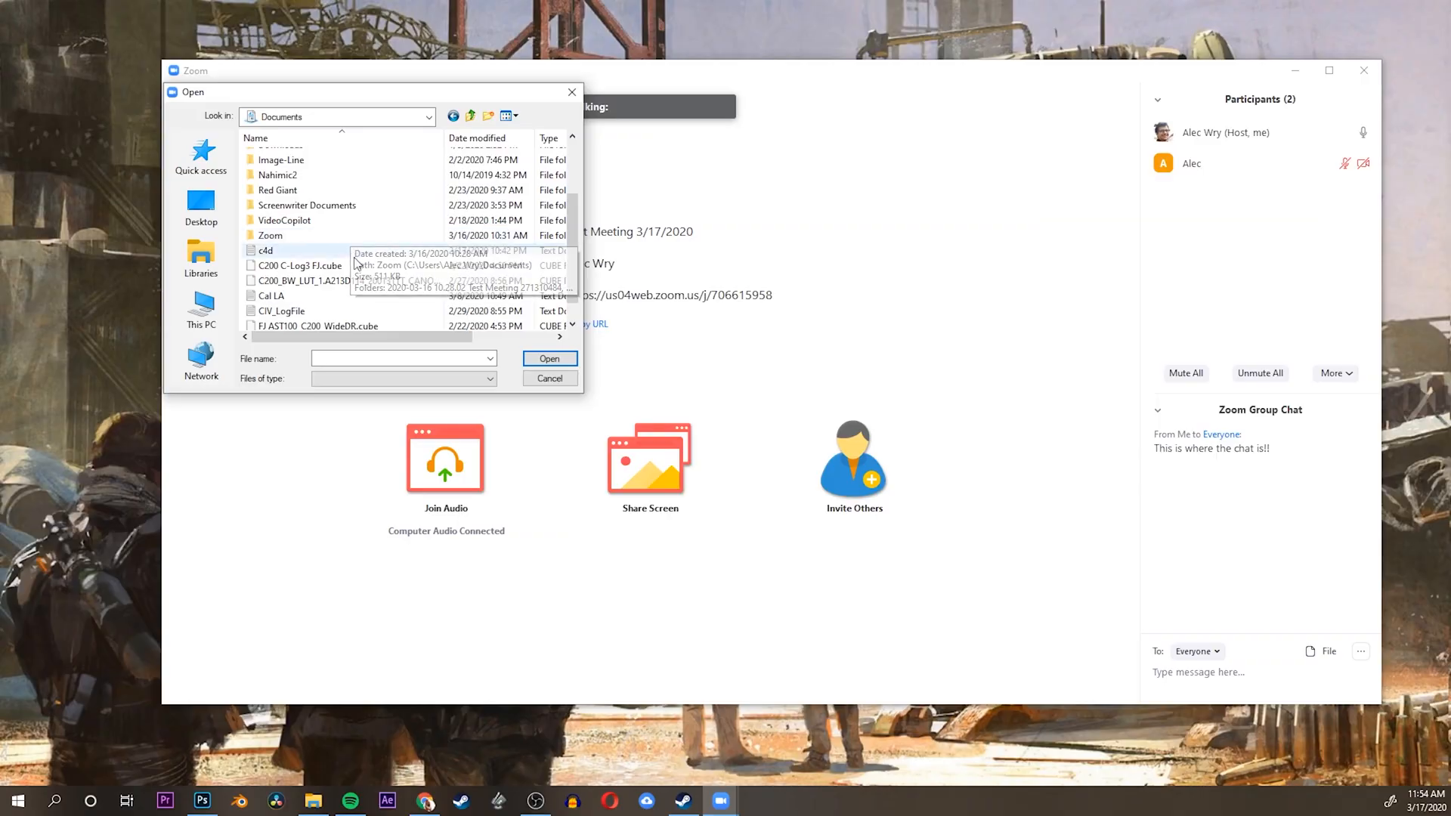
double_click(302, 265)
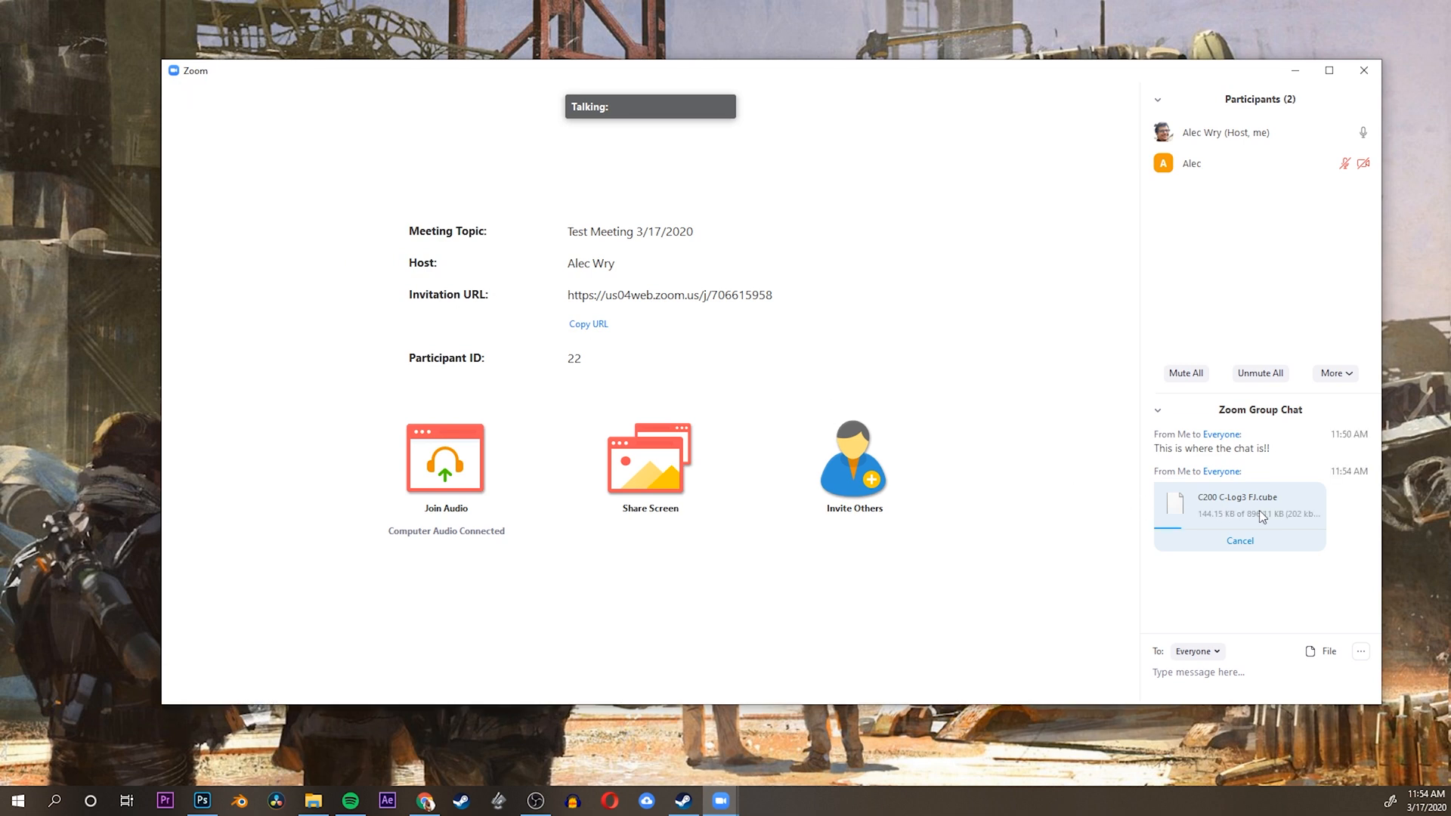